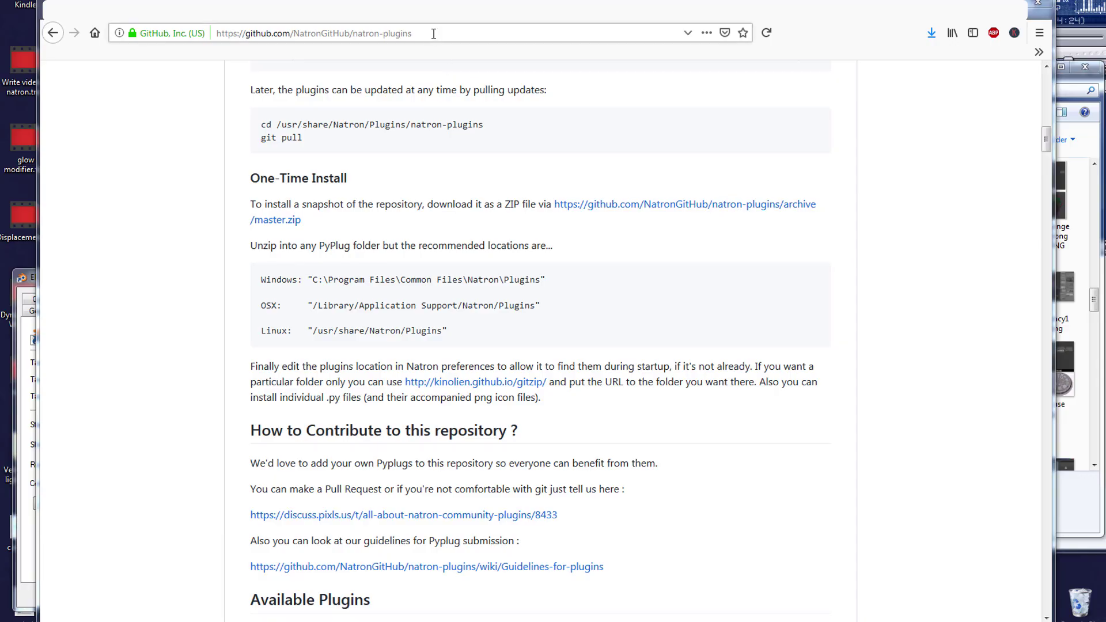
Step: Return from the natron-plugins repository page to its Cryptomatte_GL folder and highlight the plugin's name
click(434, 33)
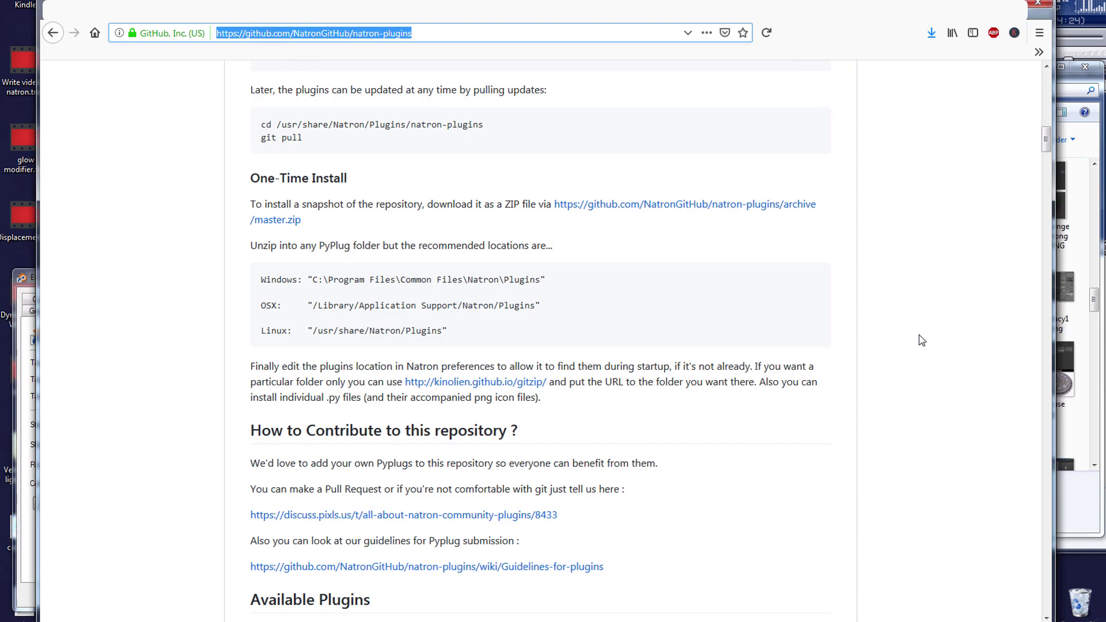
click(926, 390)
scroll(926, 390, up, 15)
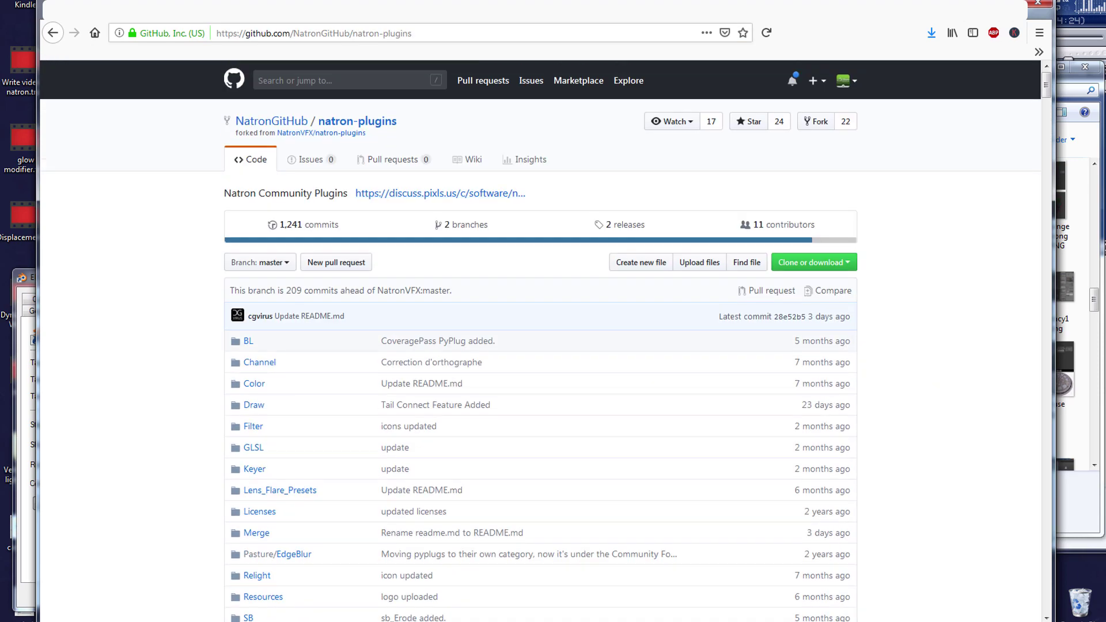
right_click(51, 33)
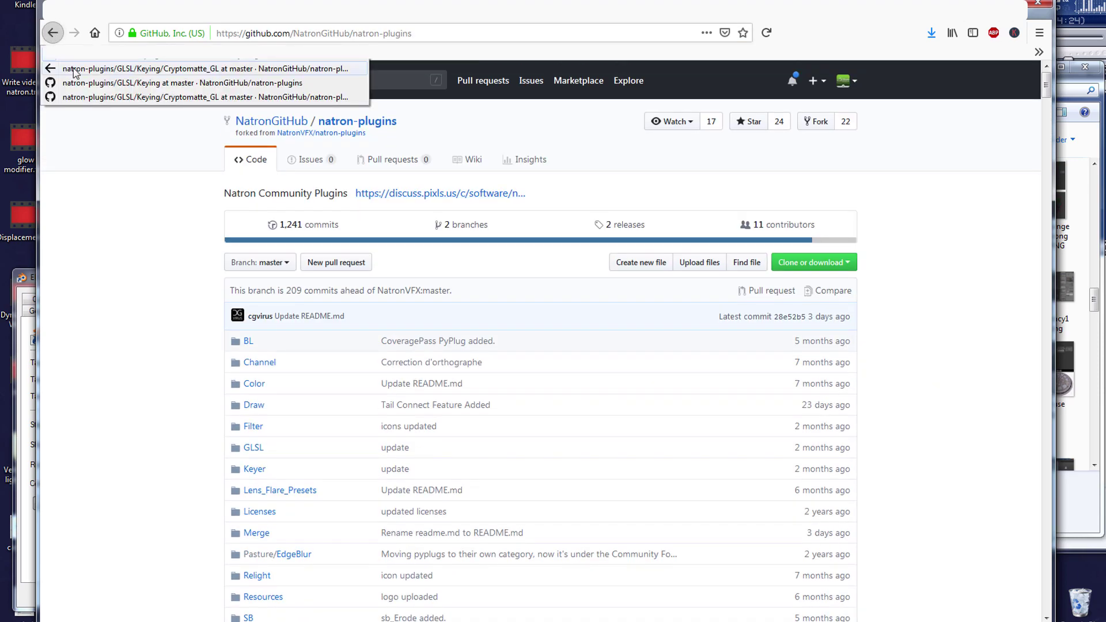
click(91, 98)
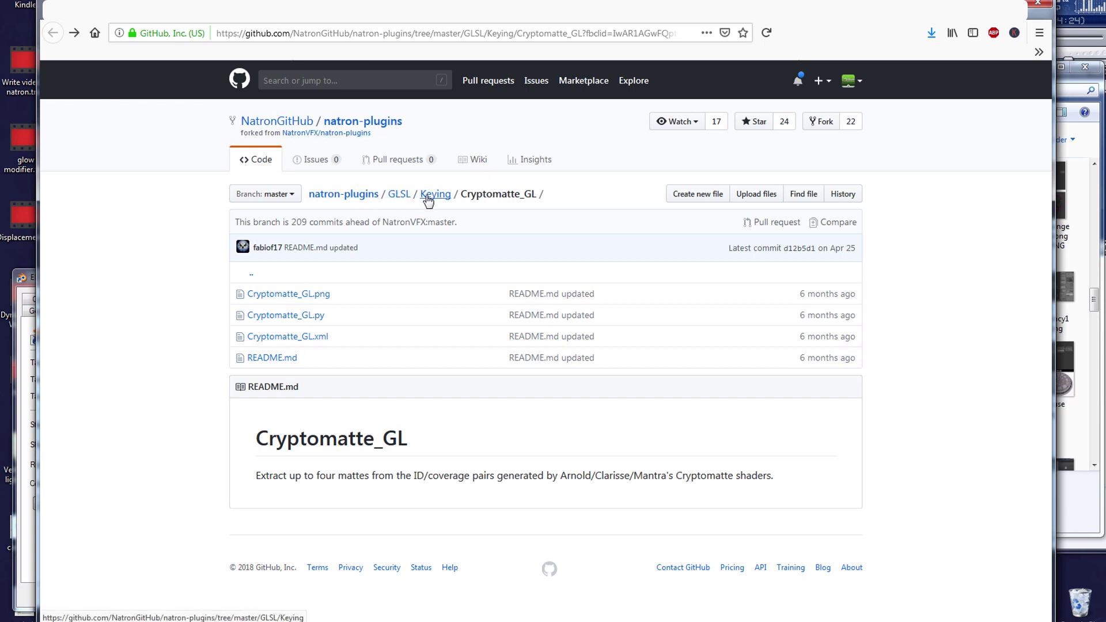
drag(471, 194, 518, 192)
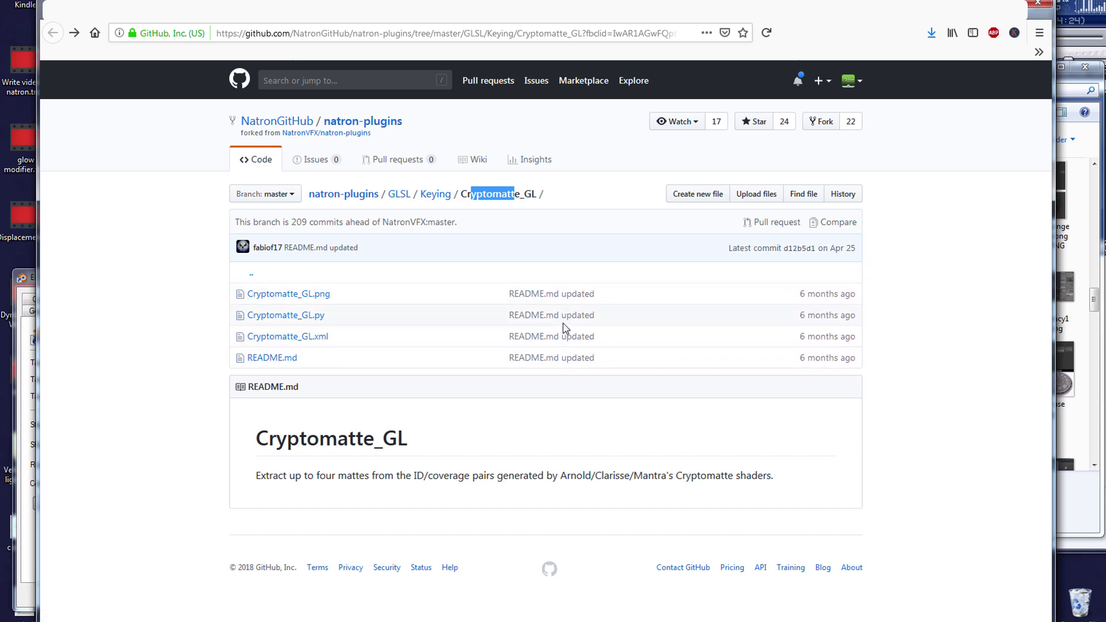
Step: Check the browser downloads and the recommended Windows plugin location in the repository's One-Time Install instructions
click(931, 32)
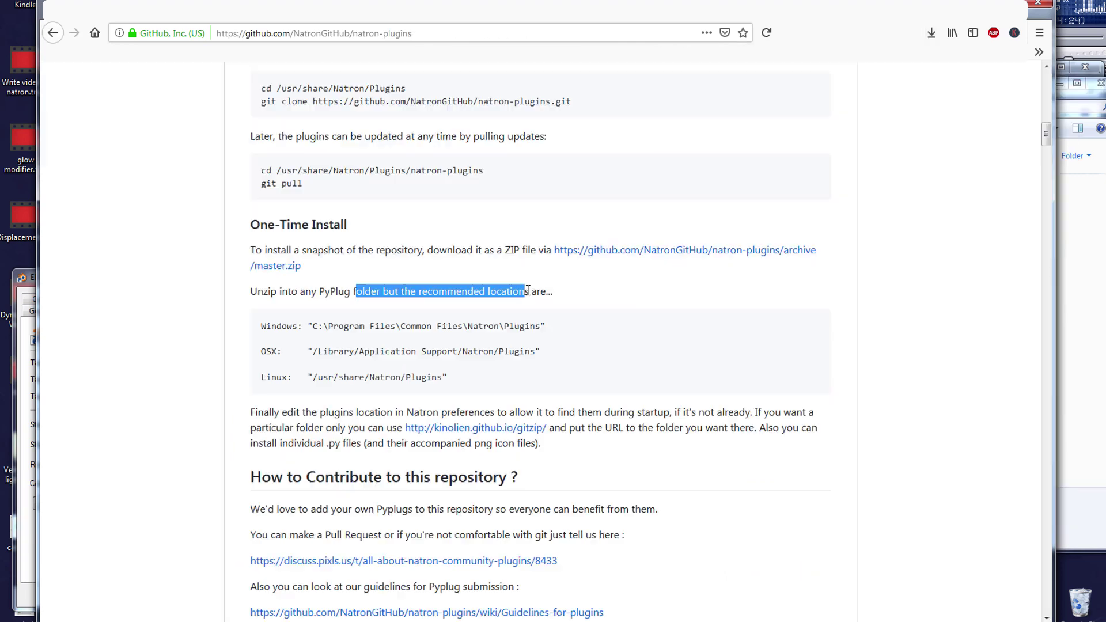
drag(313, 327, 541, 325)
click(552, 341)
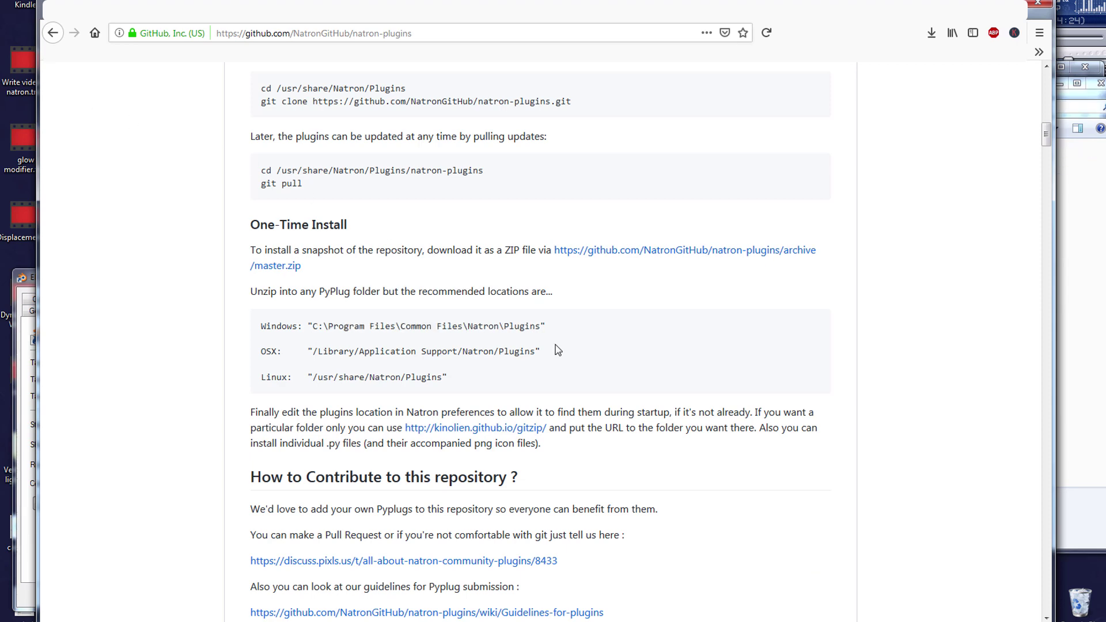
Step: In File Explorer, create a folder named Natron in C:\Program Files\Common Files and open it
key(alt+Tab)
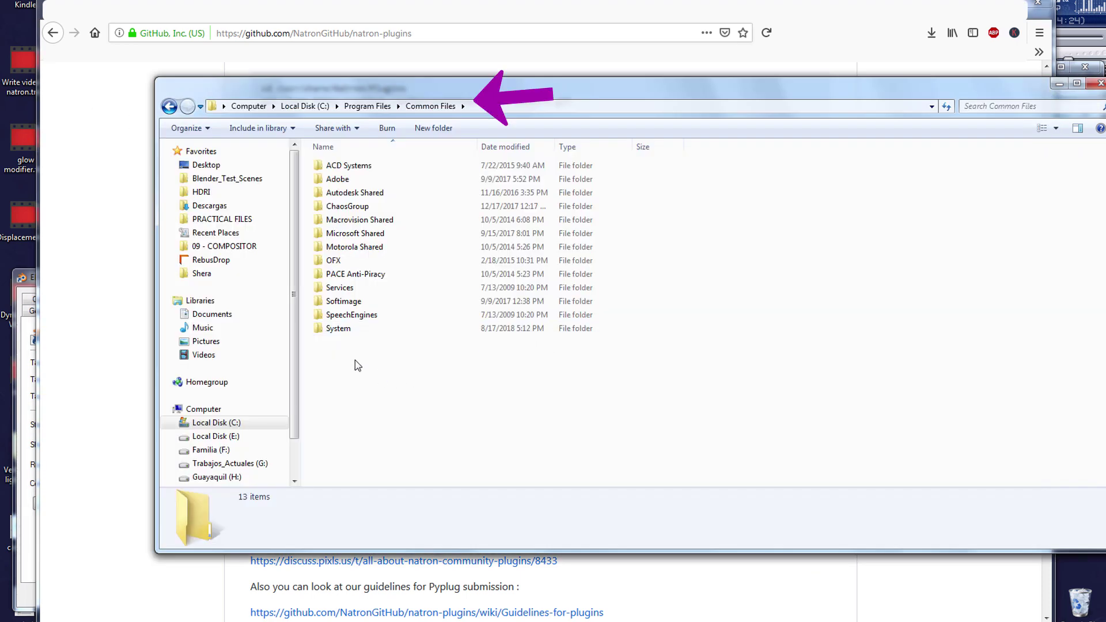
right_click(355, 364)
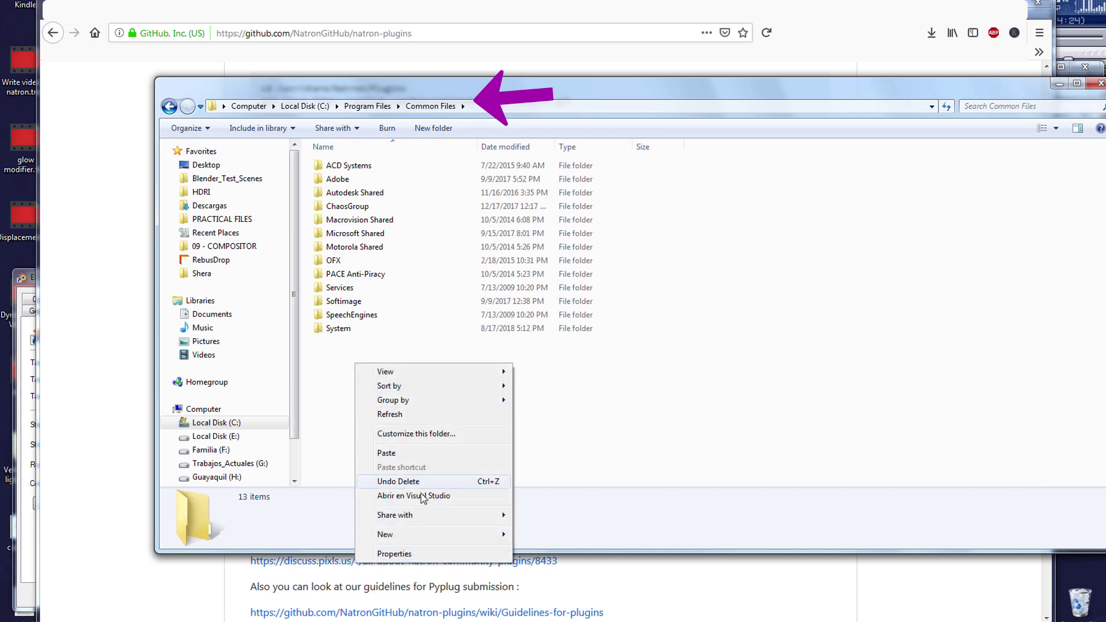
mouse_move(423, 536)
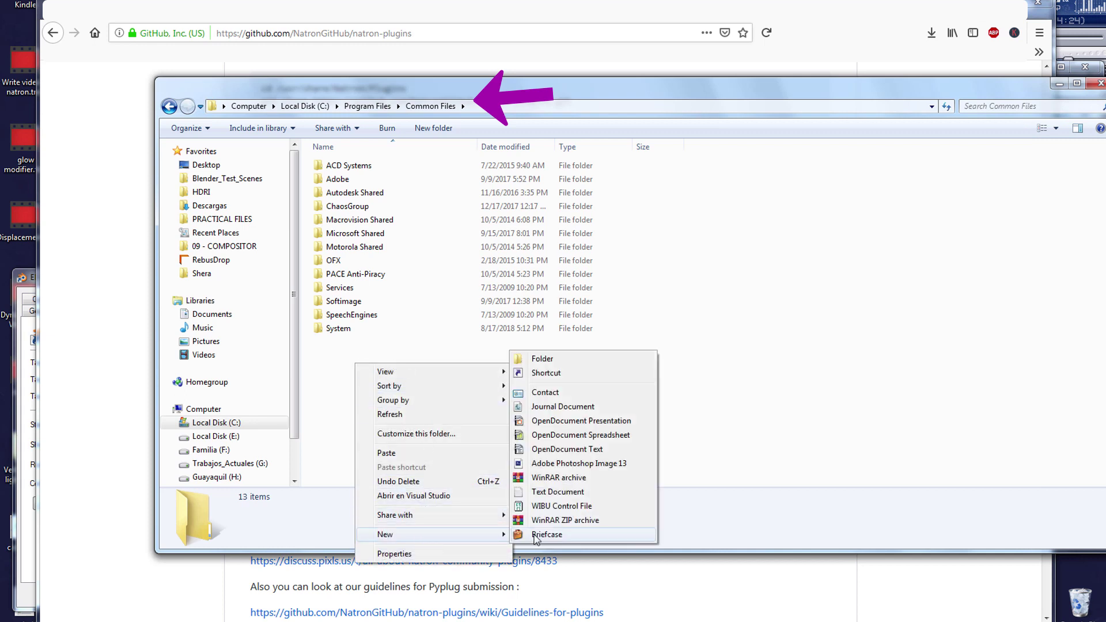
click(556, 360)
text(Natron)
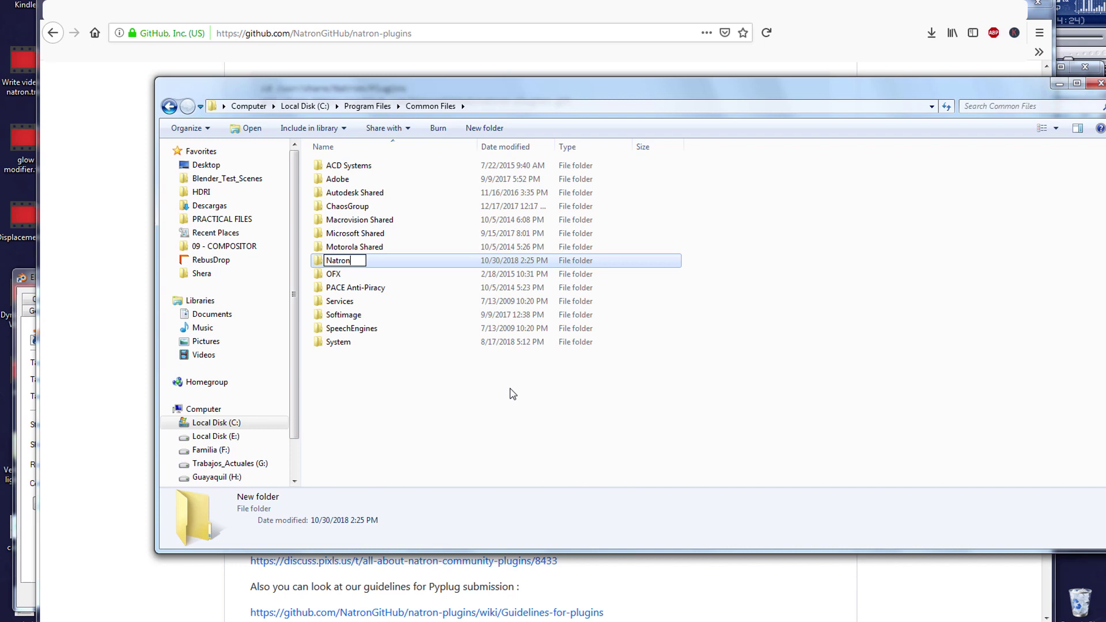
key(Return)
key(Return)
Step: Check the recommended path again, create a folder named Plugins inside the Natron folder, and open it
click(131, 212)
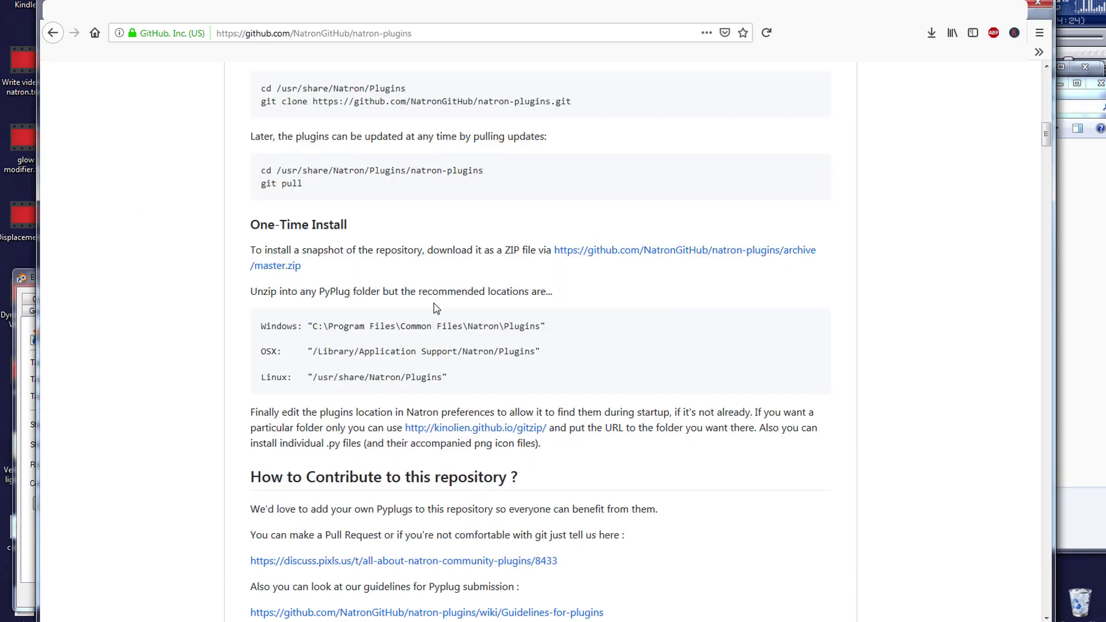
key(alt+Tab)
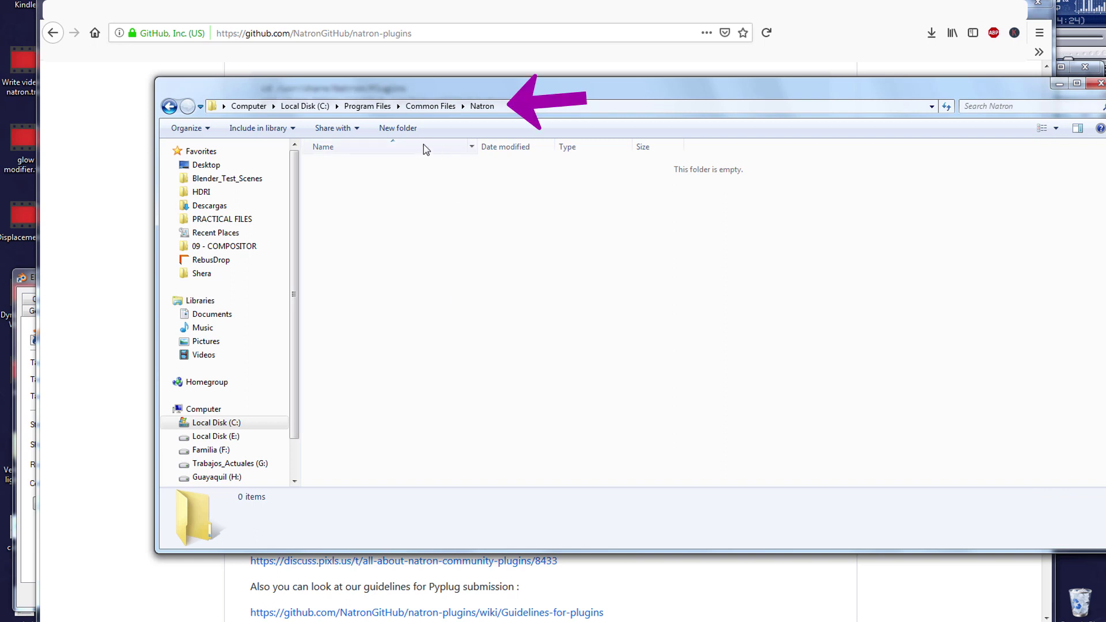
click(397, 128)
text(Plu)
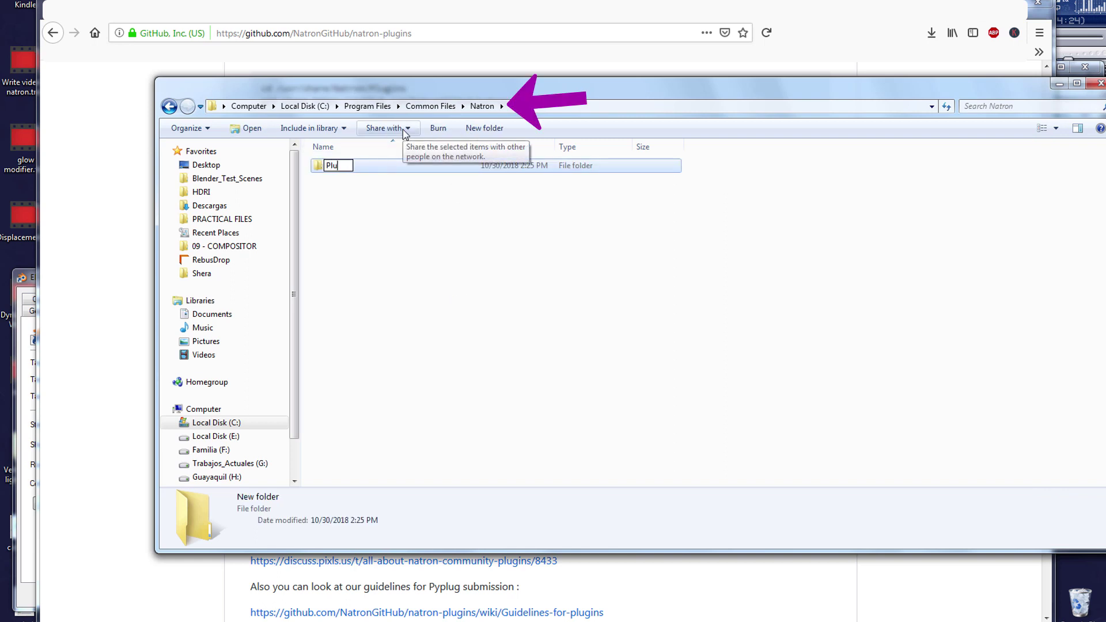
text(gins)
key(Return)
key(Return)
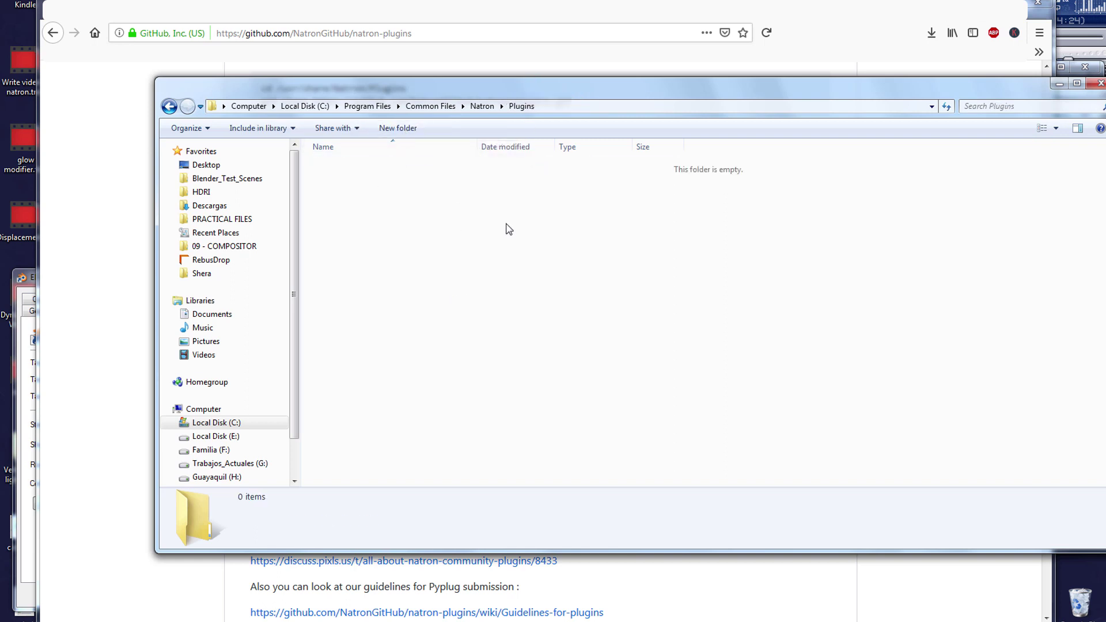
Step: Paste natron-plugins-master.zip into the Plugins folder and extract it there
right_click(509, 228)
click(535, 312)
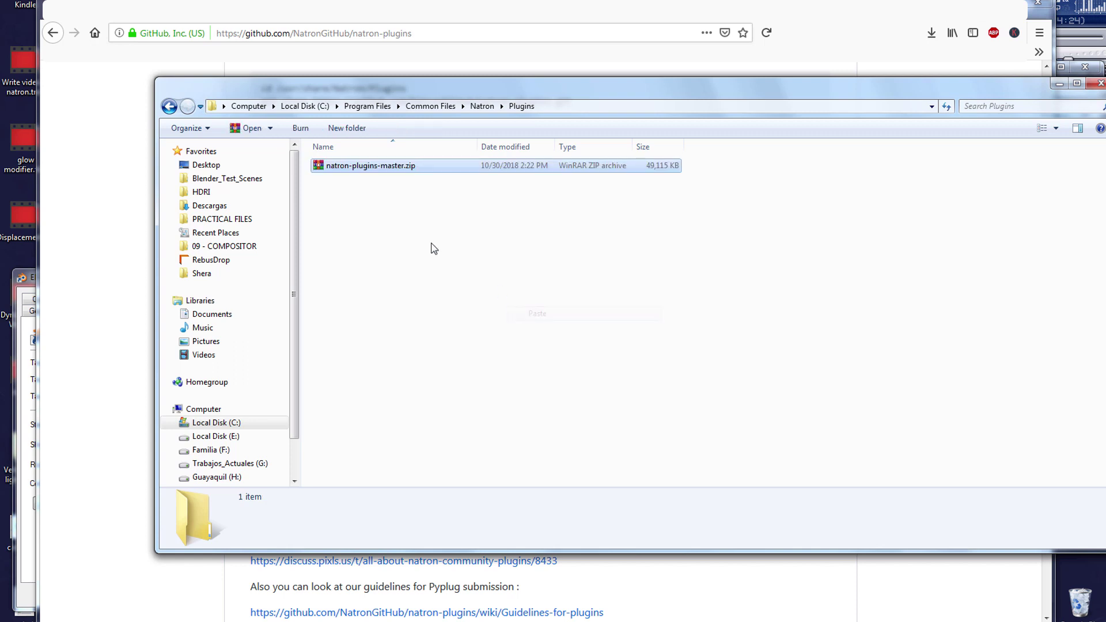
right_click(396, 171)
click(429, 218)
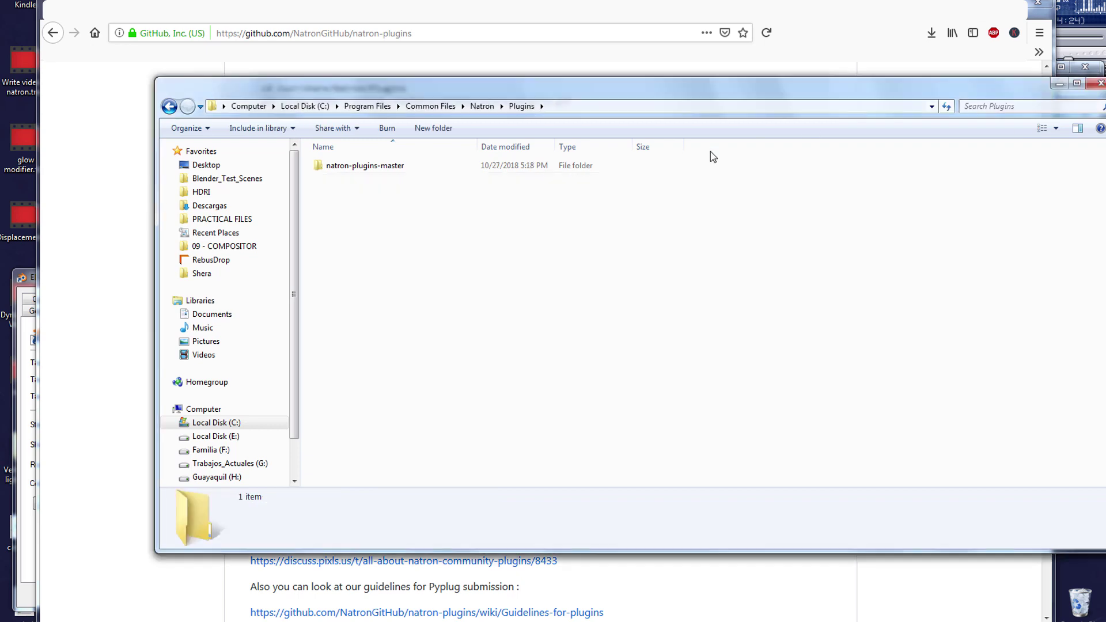
Step: Move all contents of the natron-plugins-master folder up into the Plugins folder
double_click(376, 166)
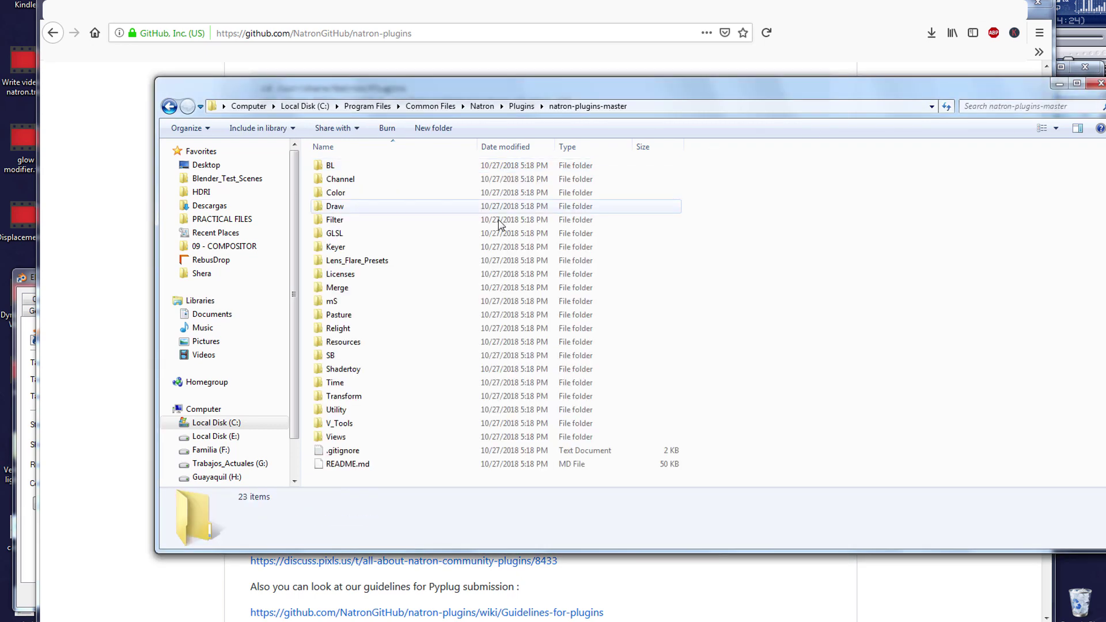
key(ctrl+a)
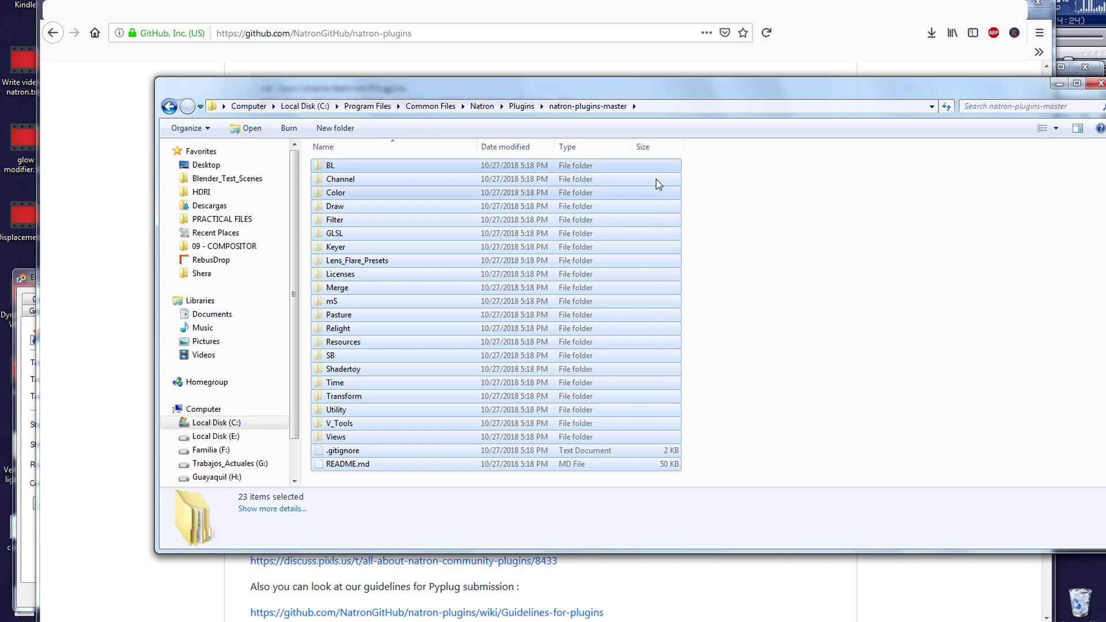
click(522, 107)
right_click(399, 228)
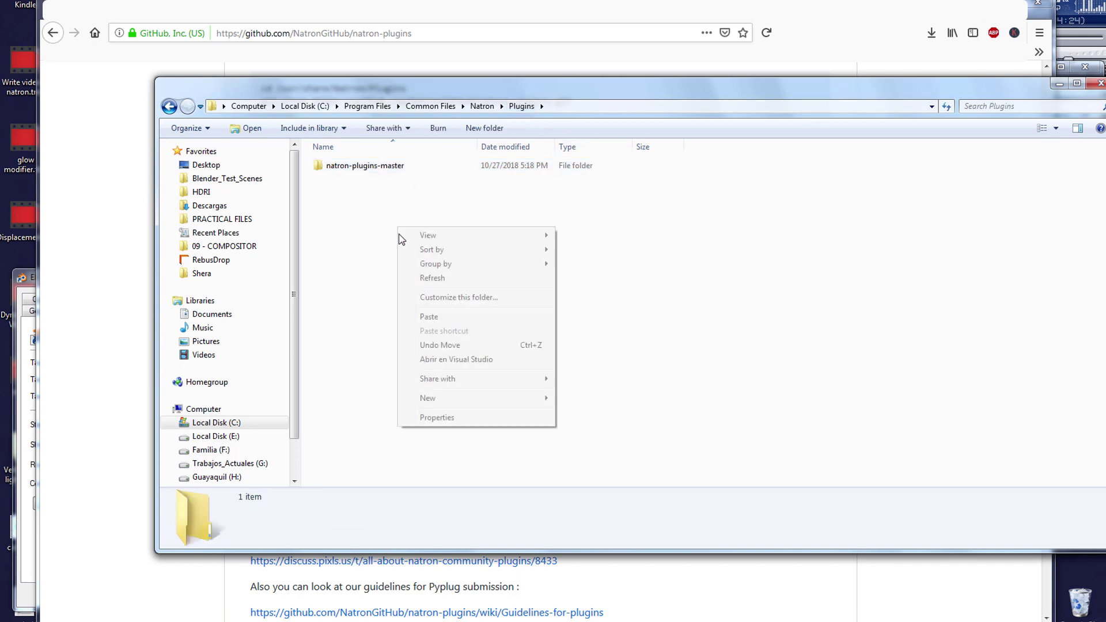
click(429, 316)
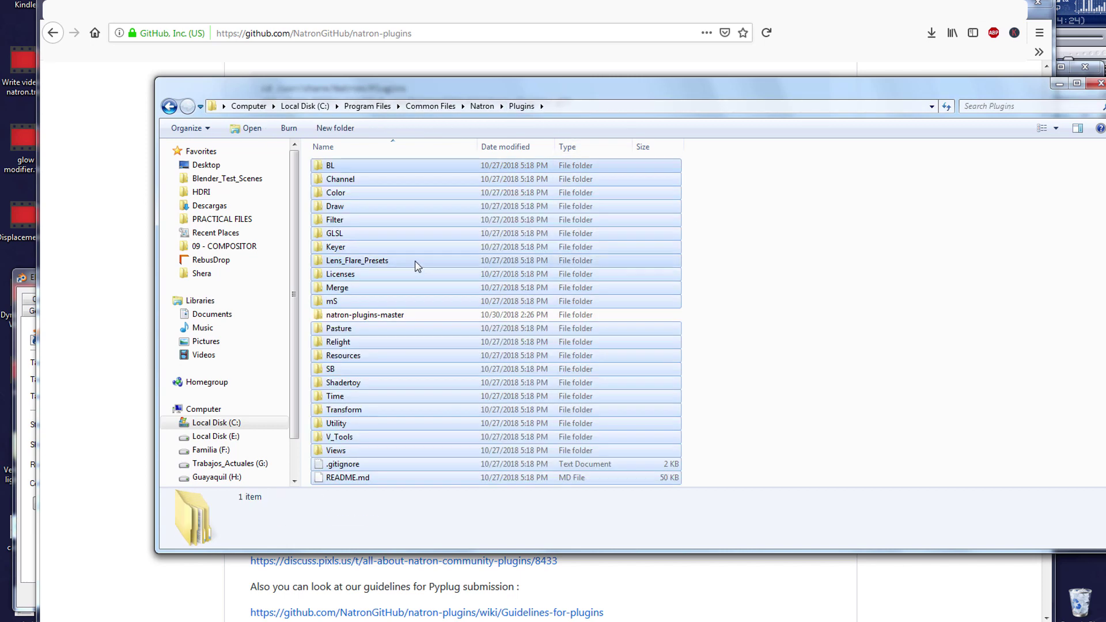
Step: Delete the emptied natron-plugins-master folder from the Plugins folder
click(364, 317)
key(Delete)
key(Return)
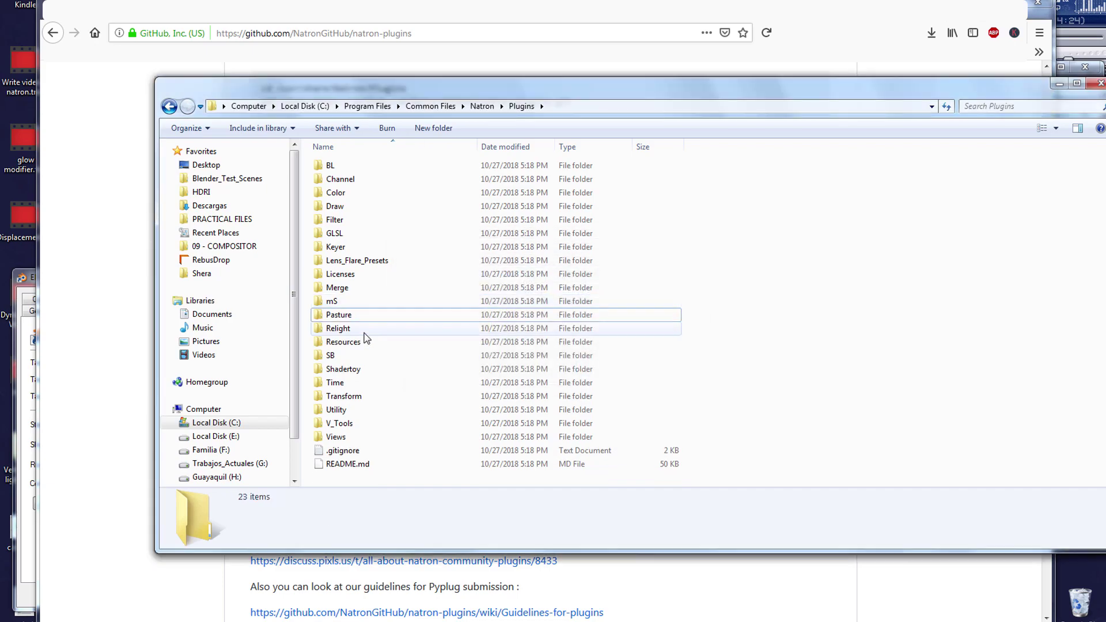
Step: In the browser, look through the repository's Available Plugins list for Cryptomatte_GL under GLSL/Keying and highlight its entry
click(109, 458)
scroll(108, 459, down, 20)
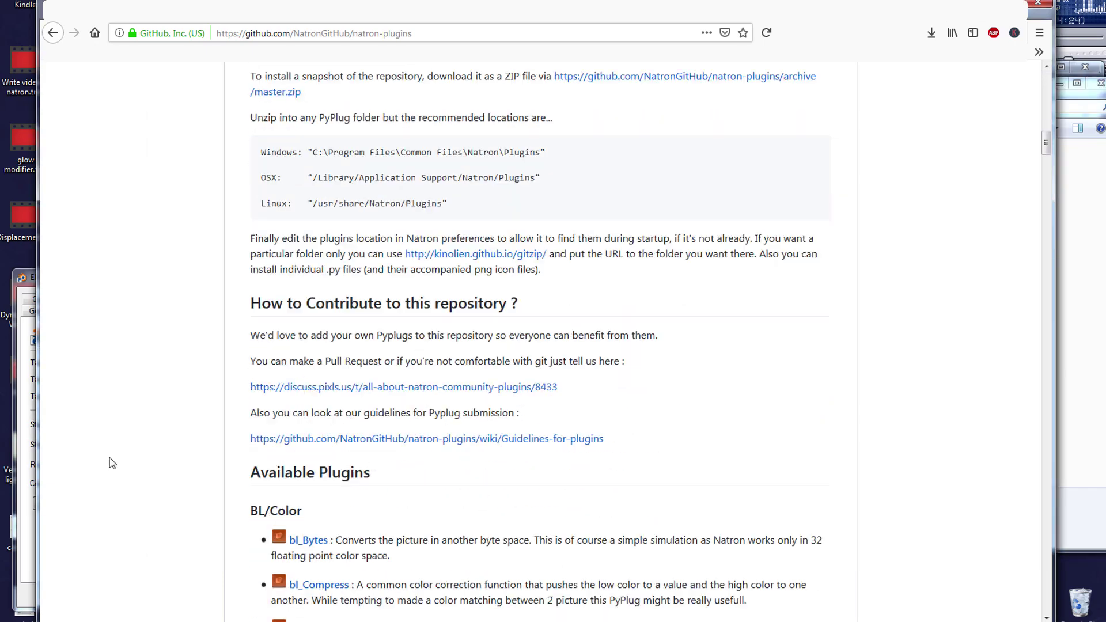
scroll(115, 445, down, 20)
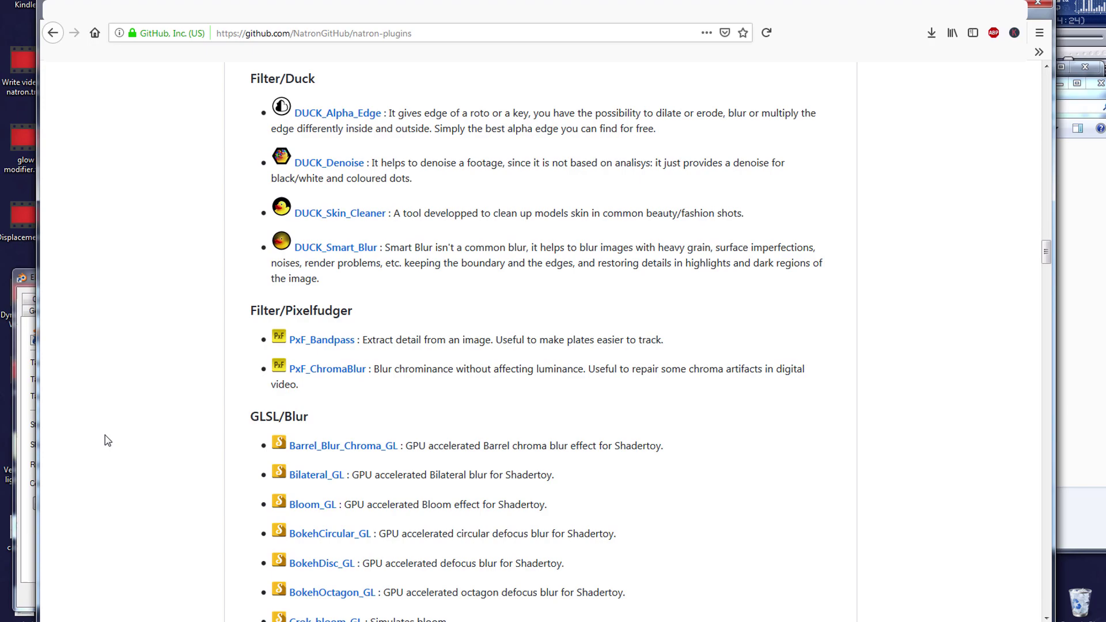
scroll(100, 439, down, 20)
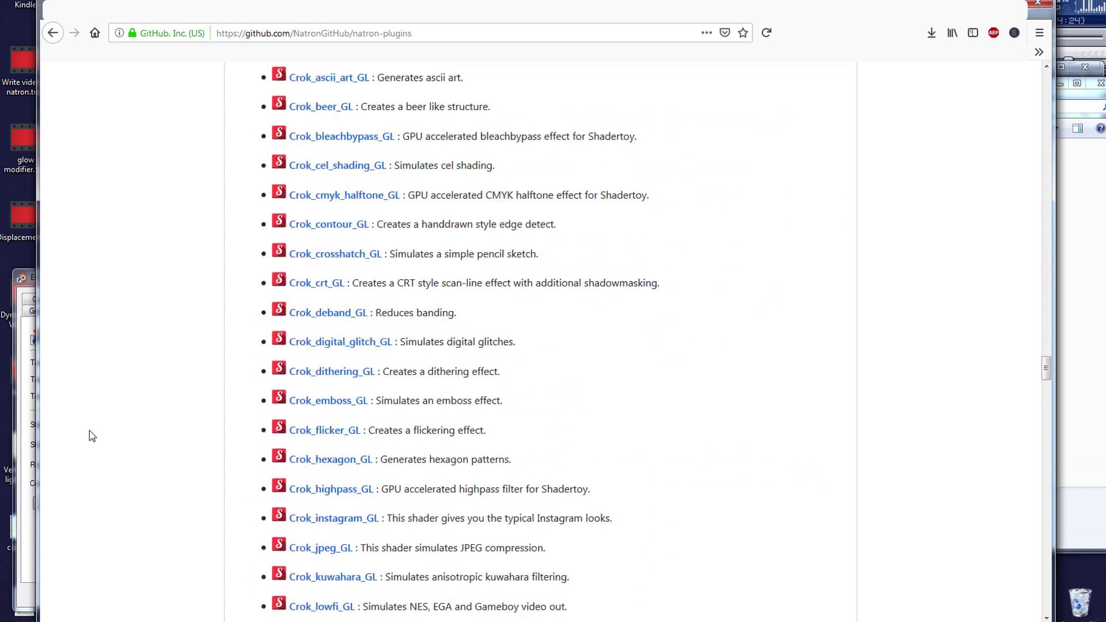
scroll(90, 434, down, 5)
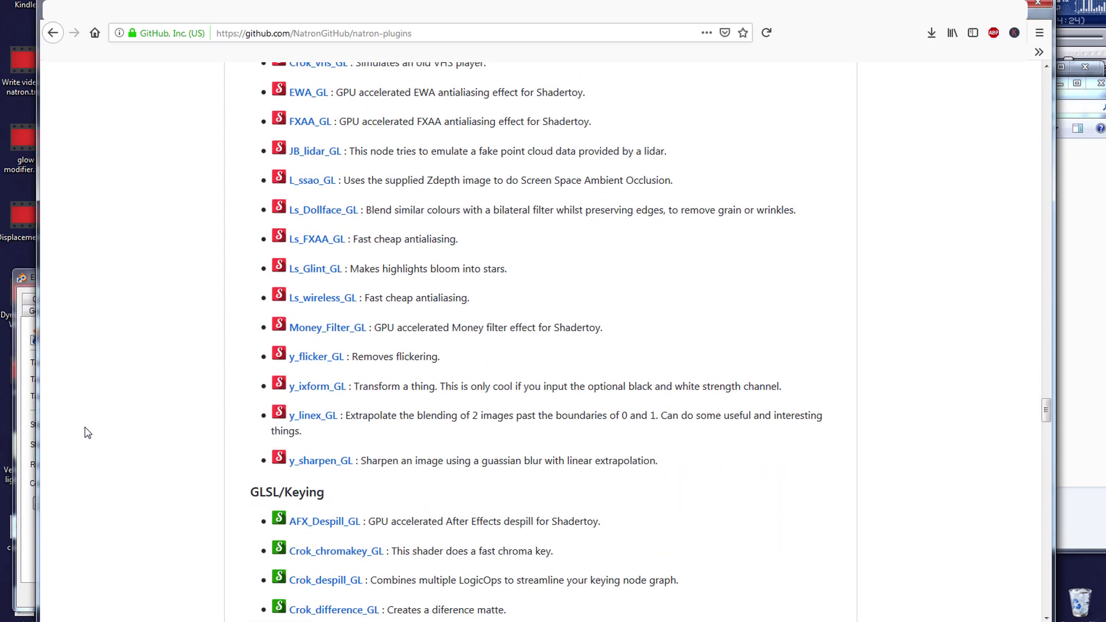
scroll(87, 432, down, 3)
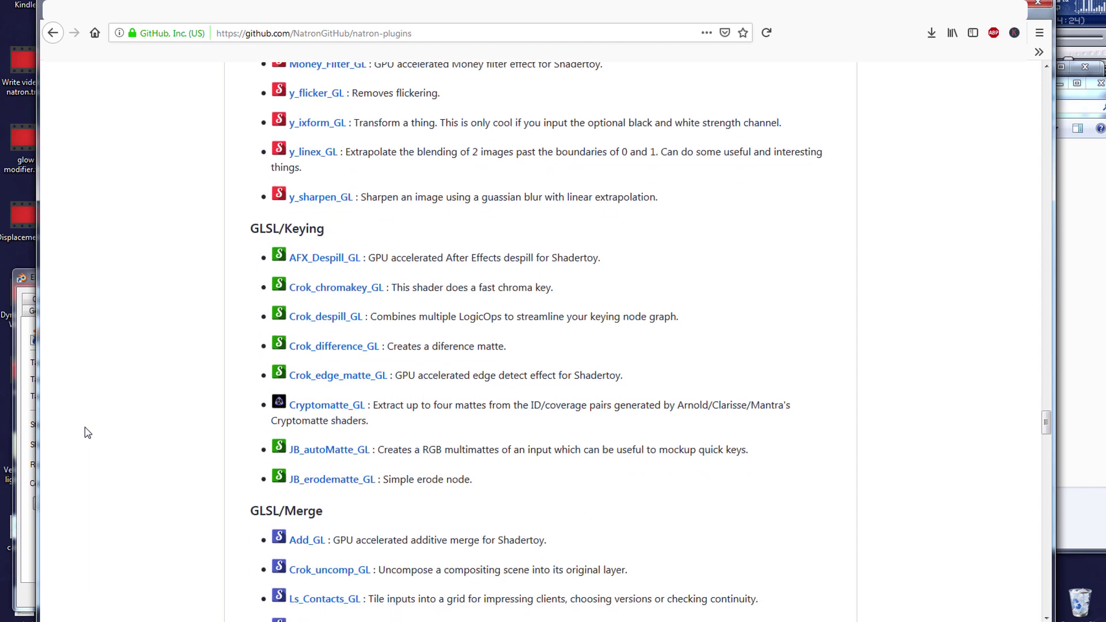
scroll(86, 433, down, 1)
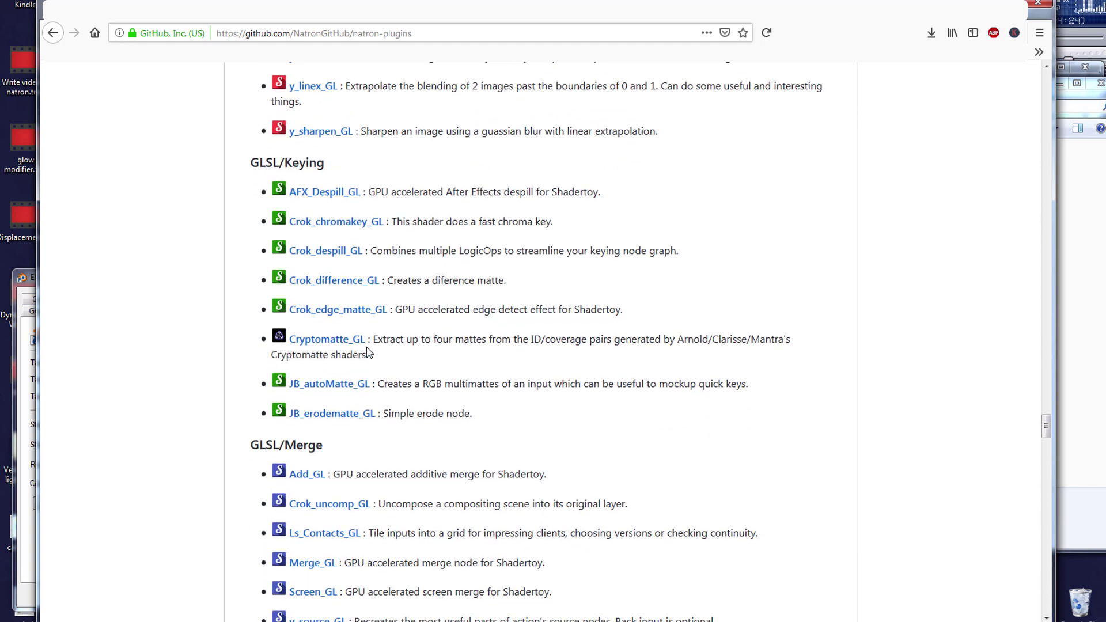
drag(374, 341, 295, 346)
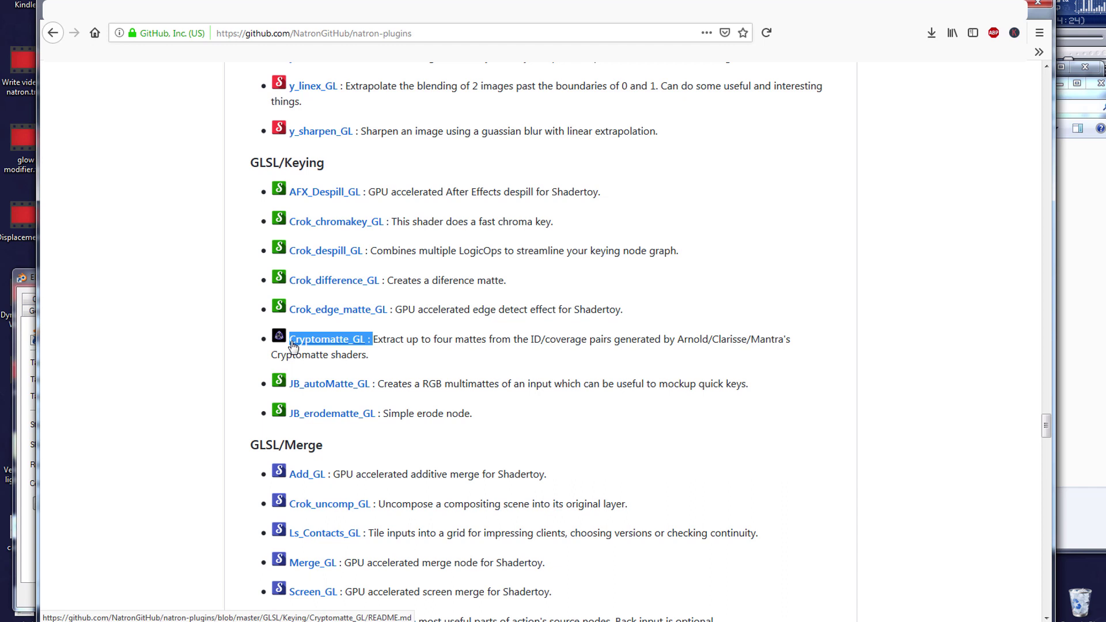
drag(291, 347, 286, 344)
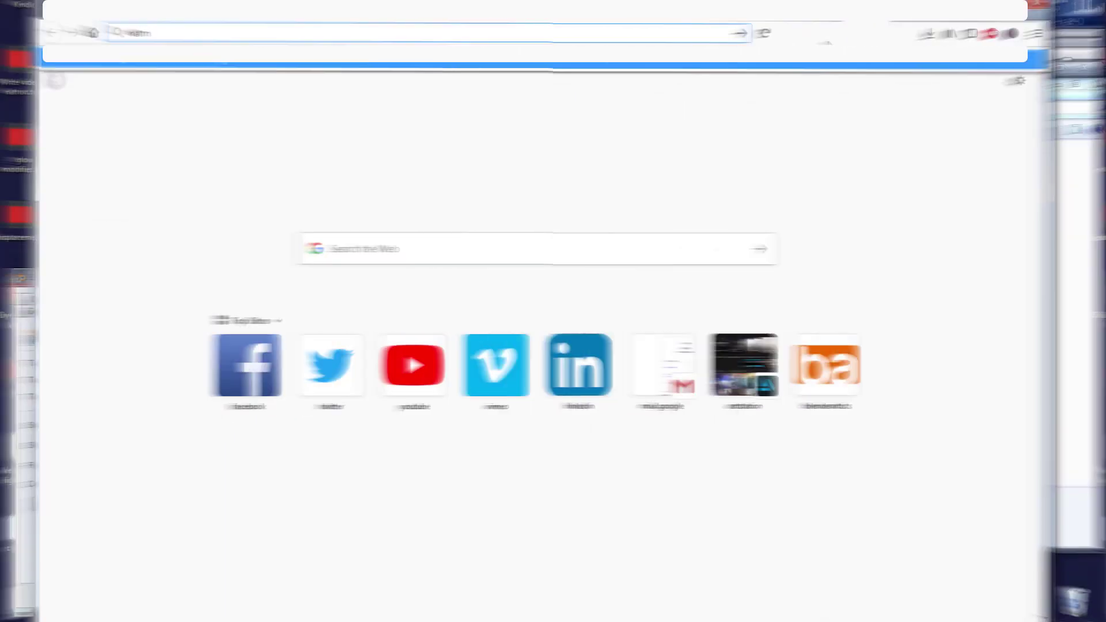
Step: Download the Natron 2.3.14 Windows installer from the Natron website and complete its setup
text(on.f)
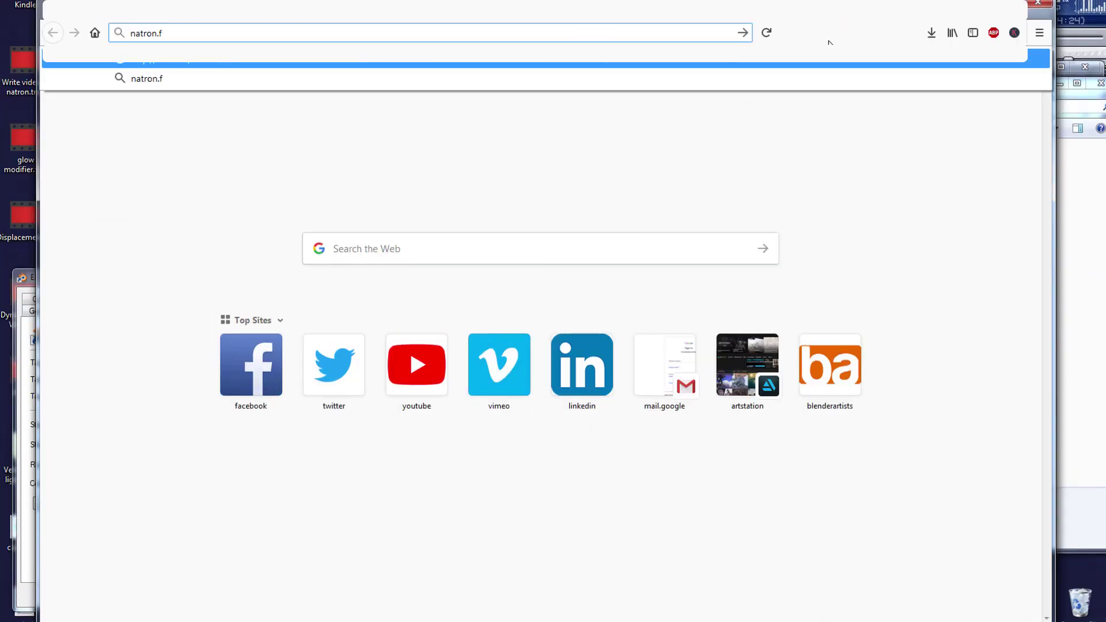
key(Return)
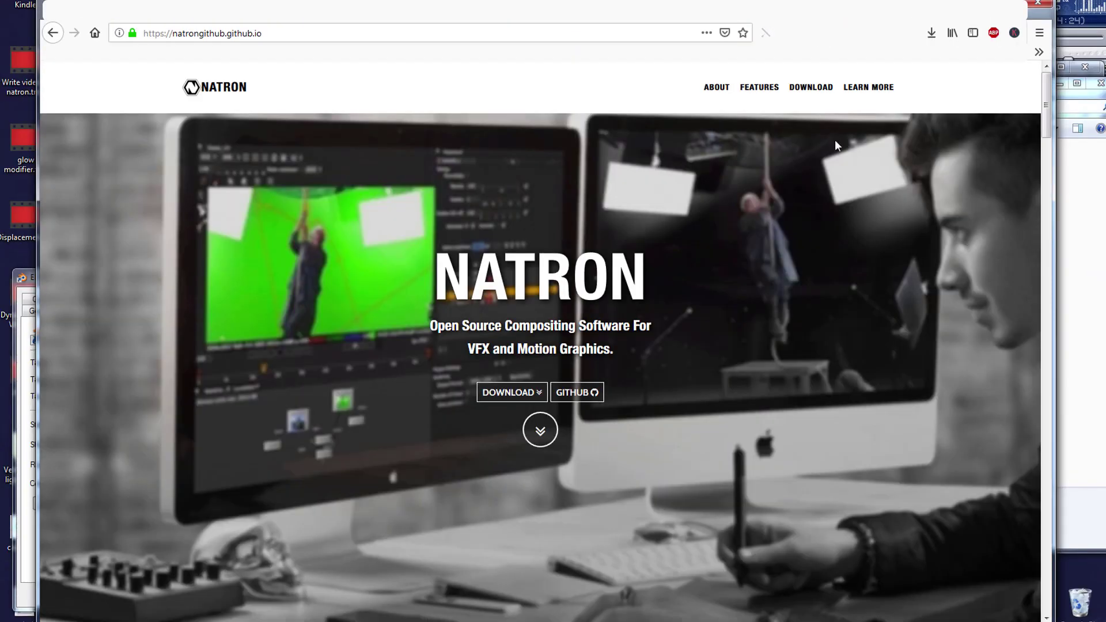
click(520, 395)
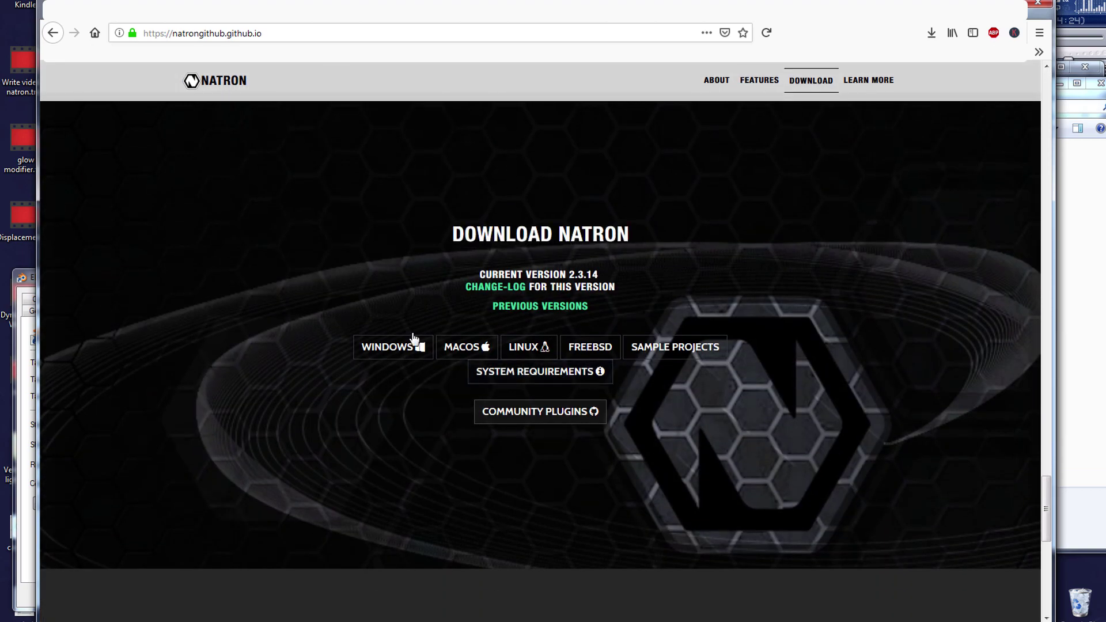
click(389, 347)
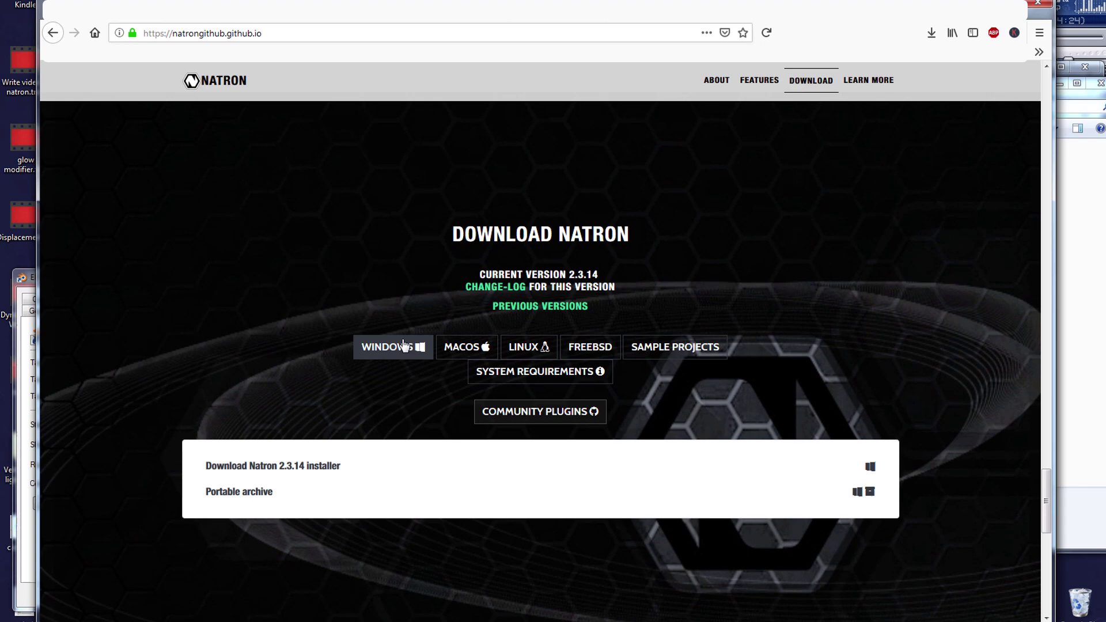
click(618, 463)
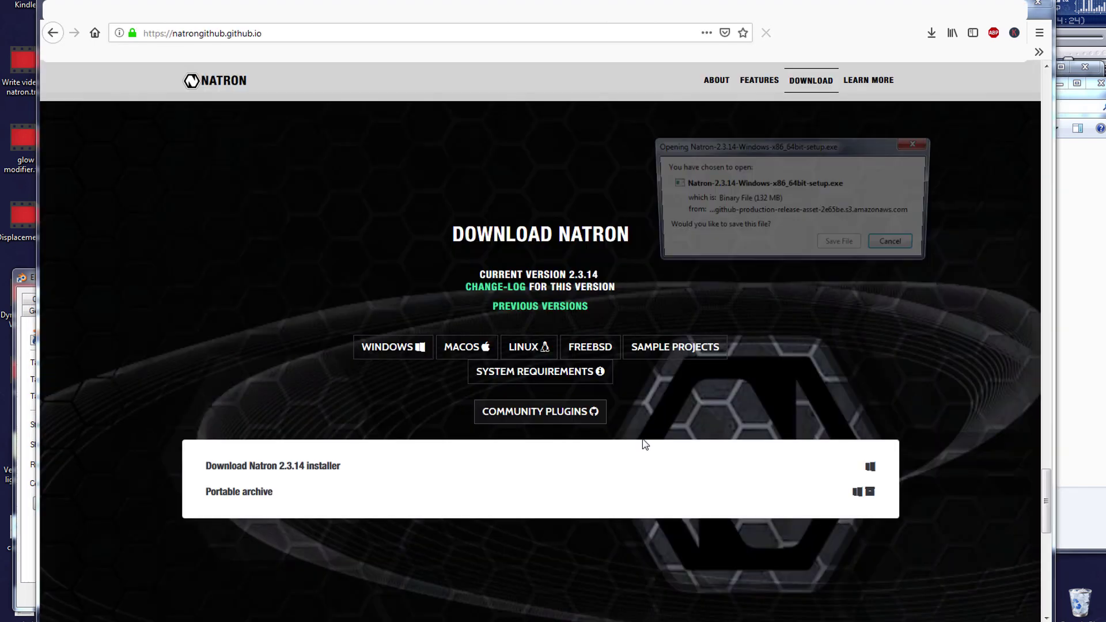
click(857, 249)
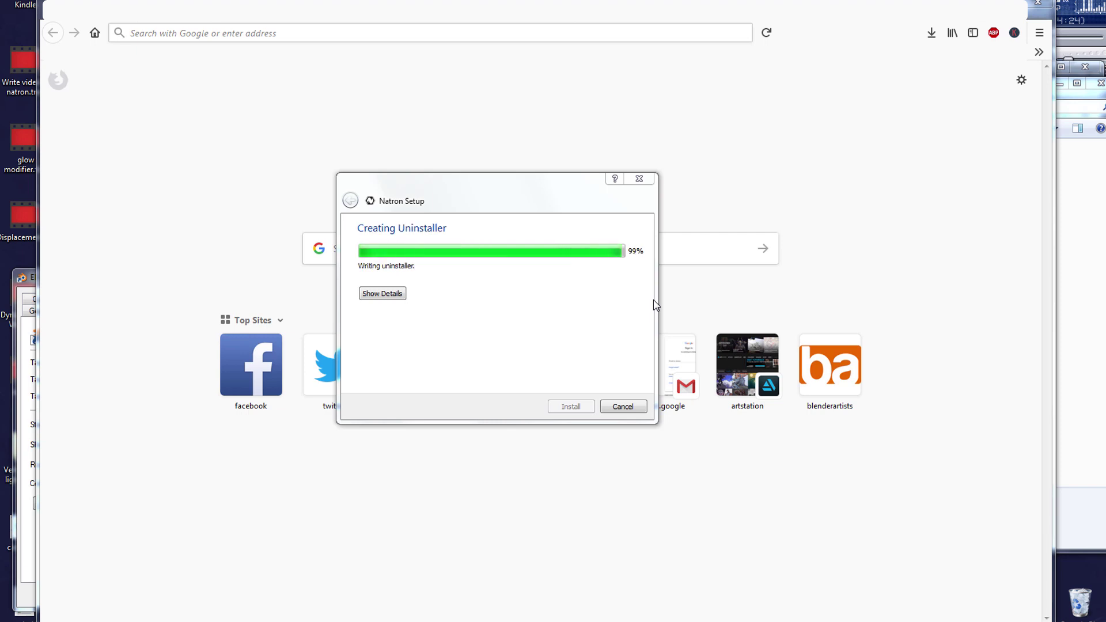
key(Return)
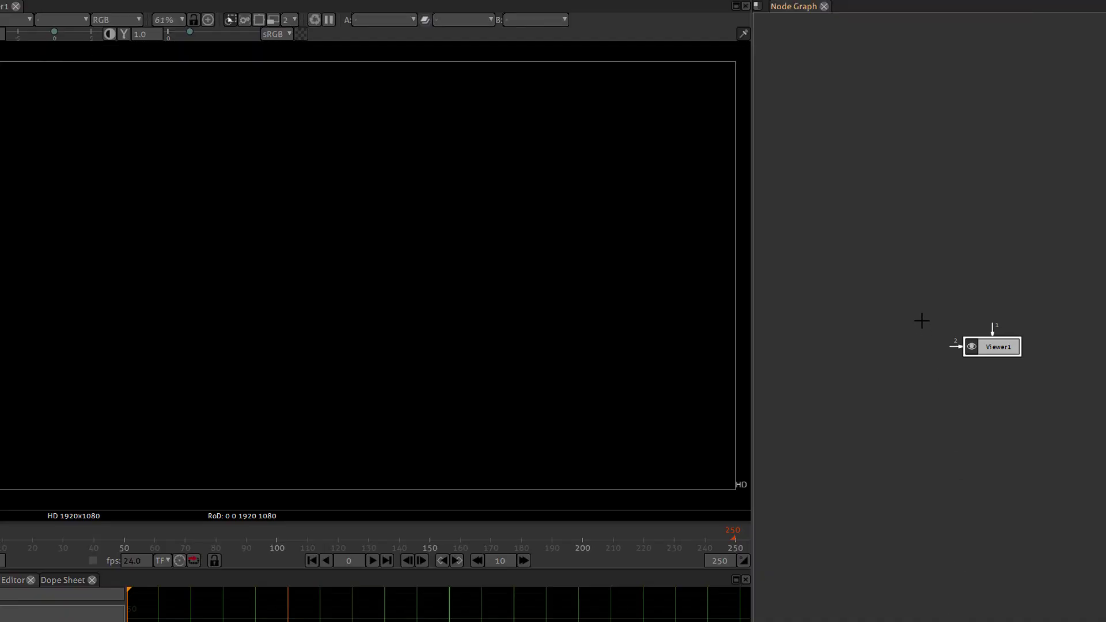
Step: In Natron, add a Cryptomatte_GL node to the node graph and place it above Viewer1
click(926, 266)
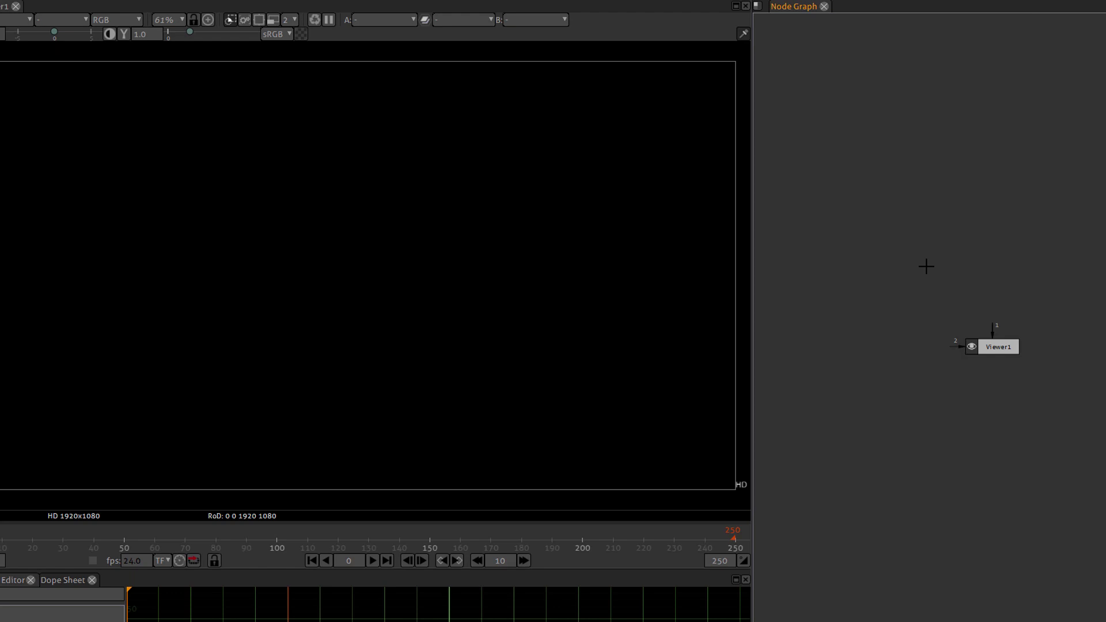
key(Tab)
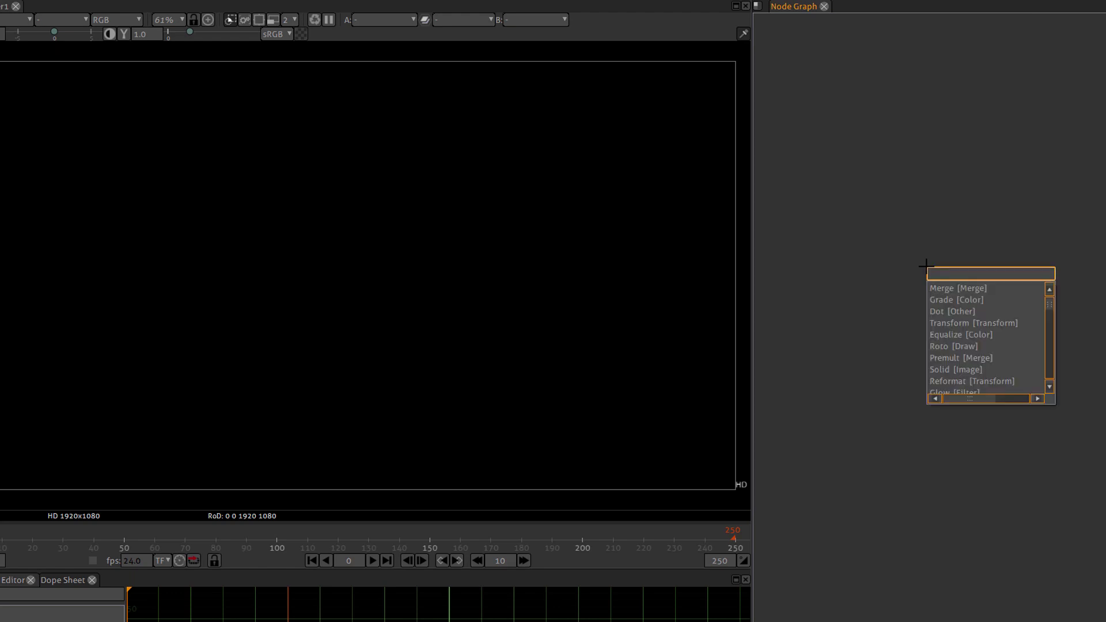
text(cryp)
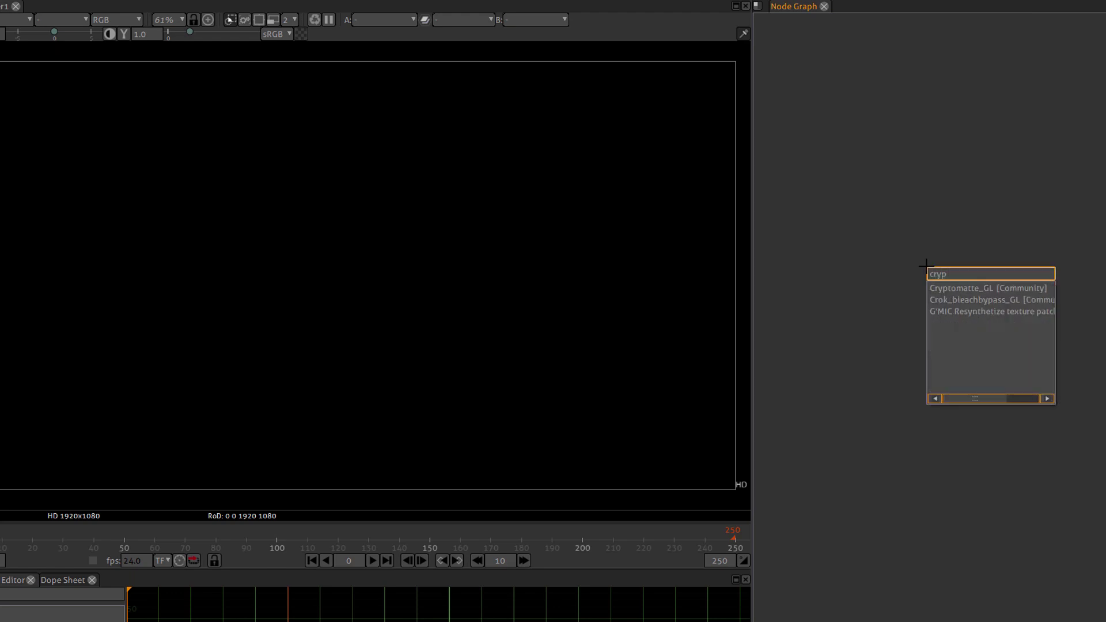
key(Down)
key(Return)
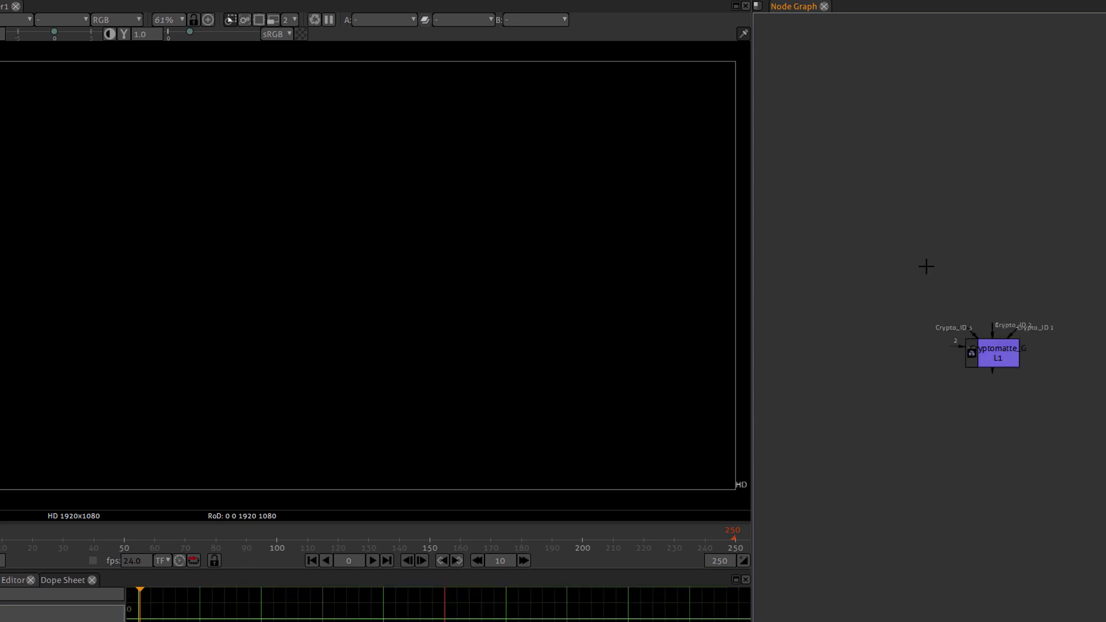
drag(975, 354, 901, 177)
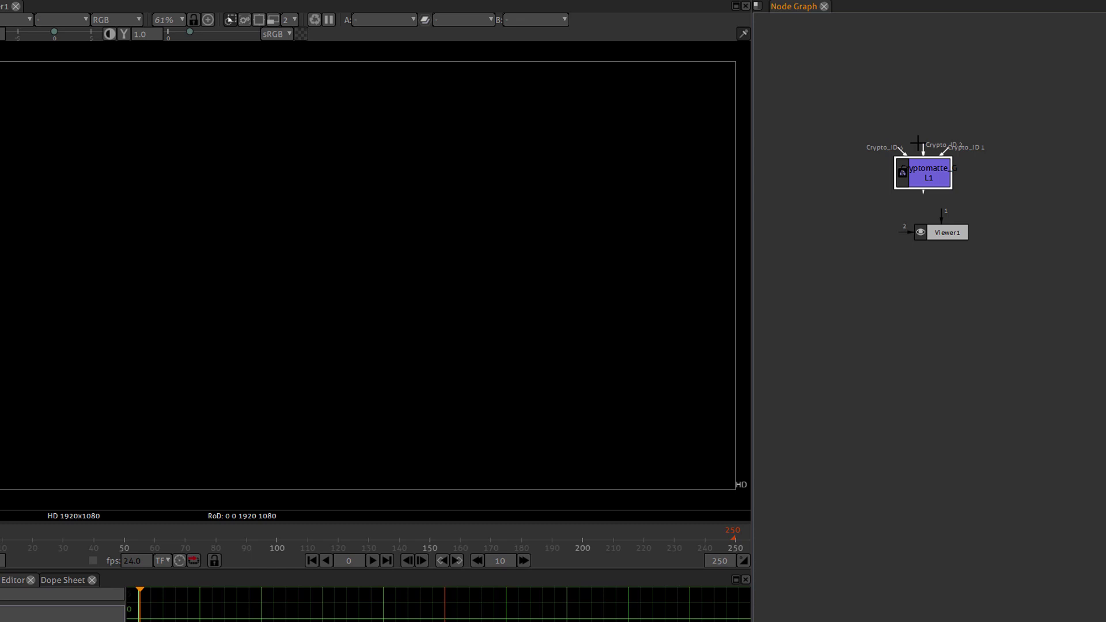
drag(922, 134, 926, 173)
Step: Open the Cryptomatte_GL node's settings, enlarge the window to examine its matte picker controls, and close it
double_click(926, 175)
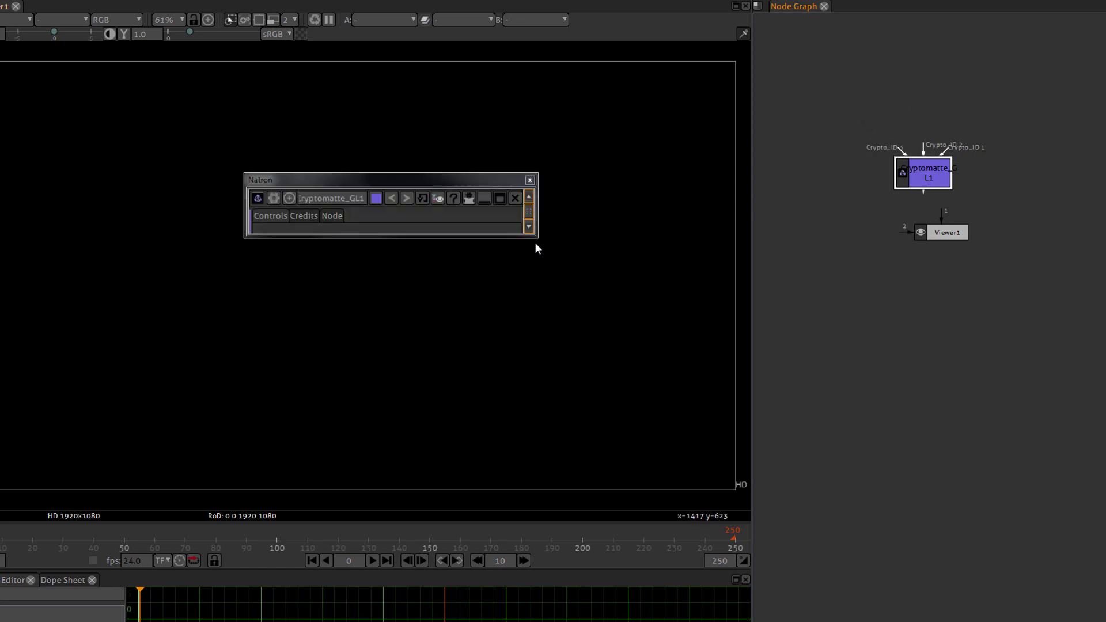
drag(538, 237, 747, 526)
scroll(737, 281, down, 2)
scroll(738, 269, up, 2)
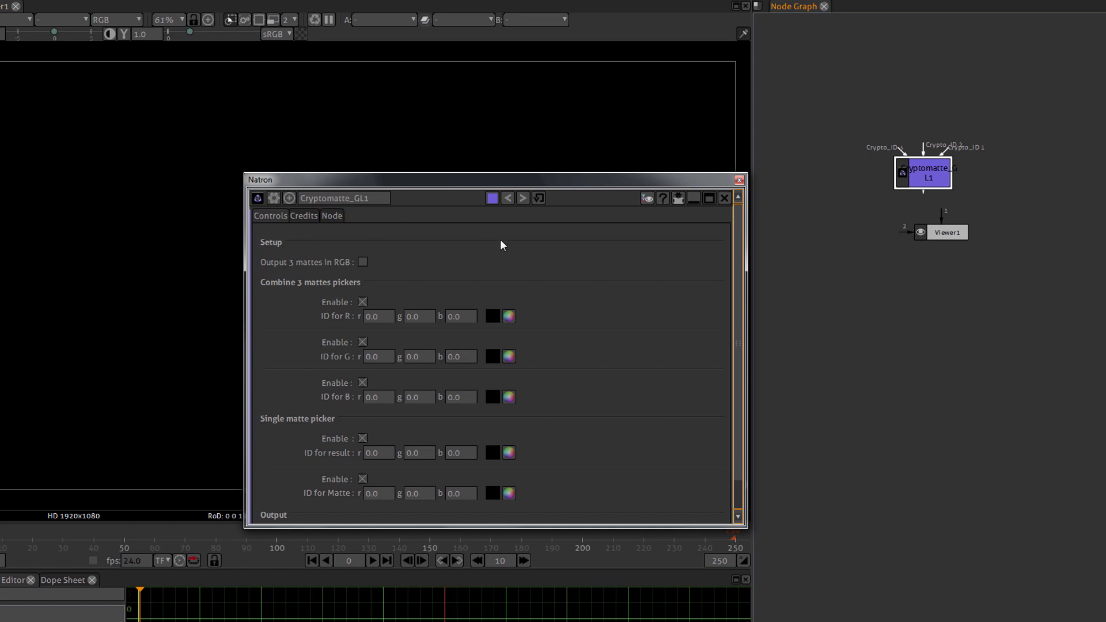
click(739, 181)
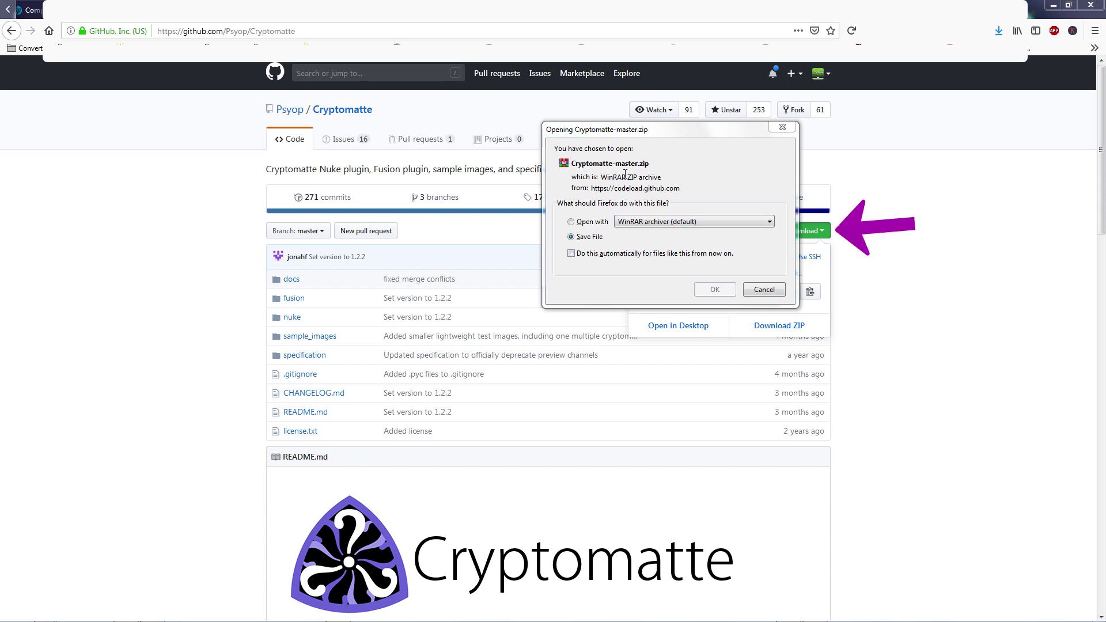
Step: In the browser, save Cryptomatte-master.zip from the Psyop/Cryptomatte repository and highlight the Nuke installation instructions in nuke.md
click(721, 292)
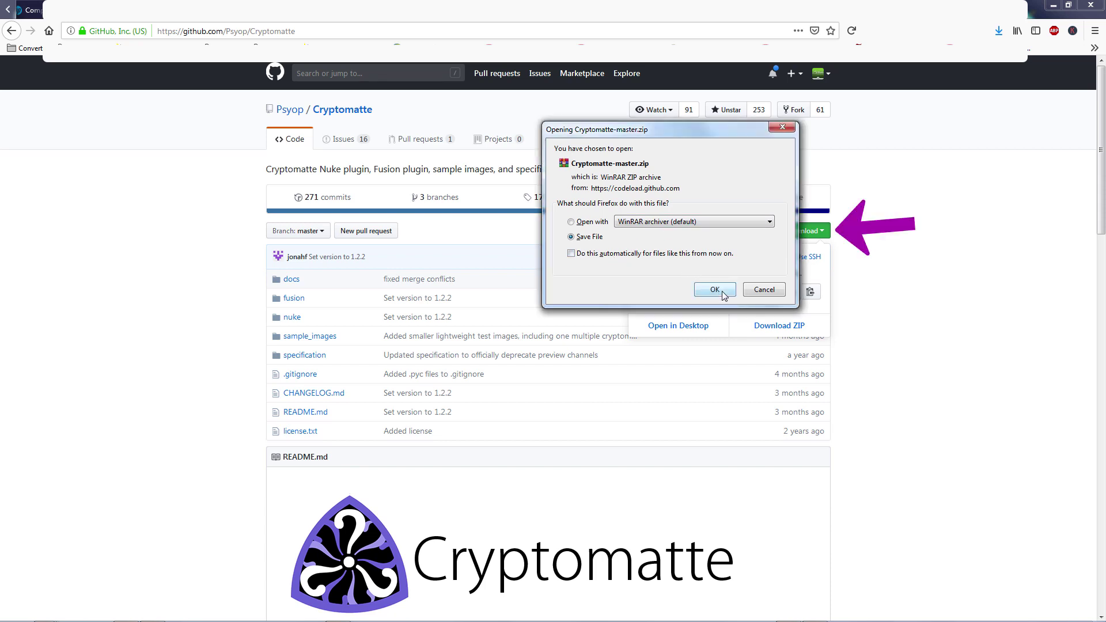
click(723, 294)
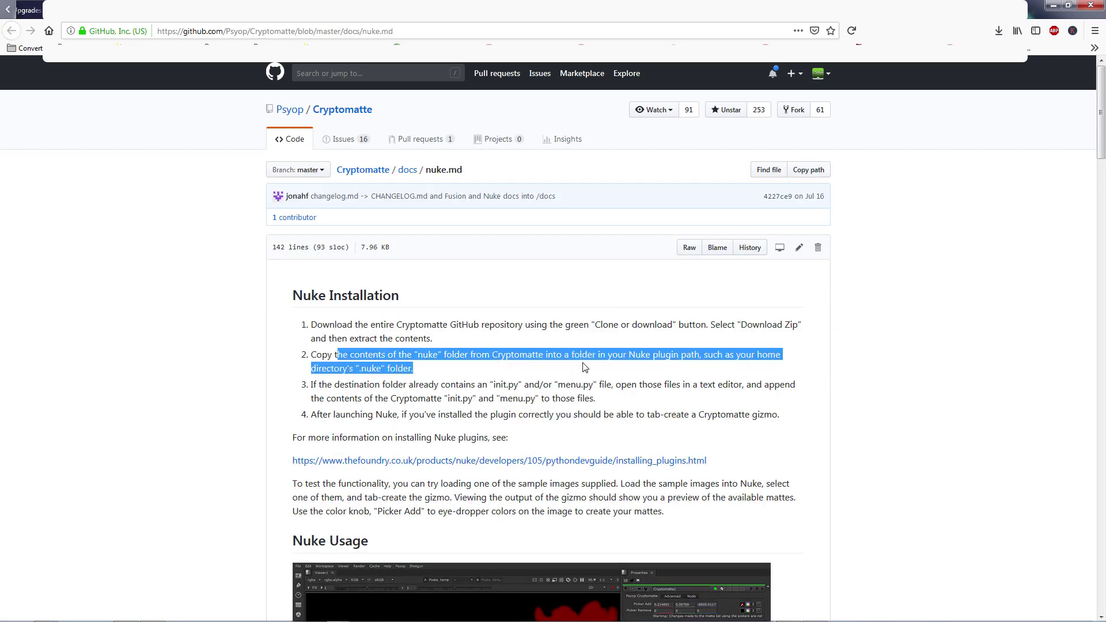
drag(585, 367, 778, 375)
click(720, 356)
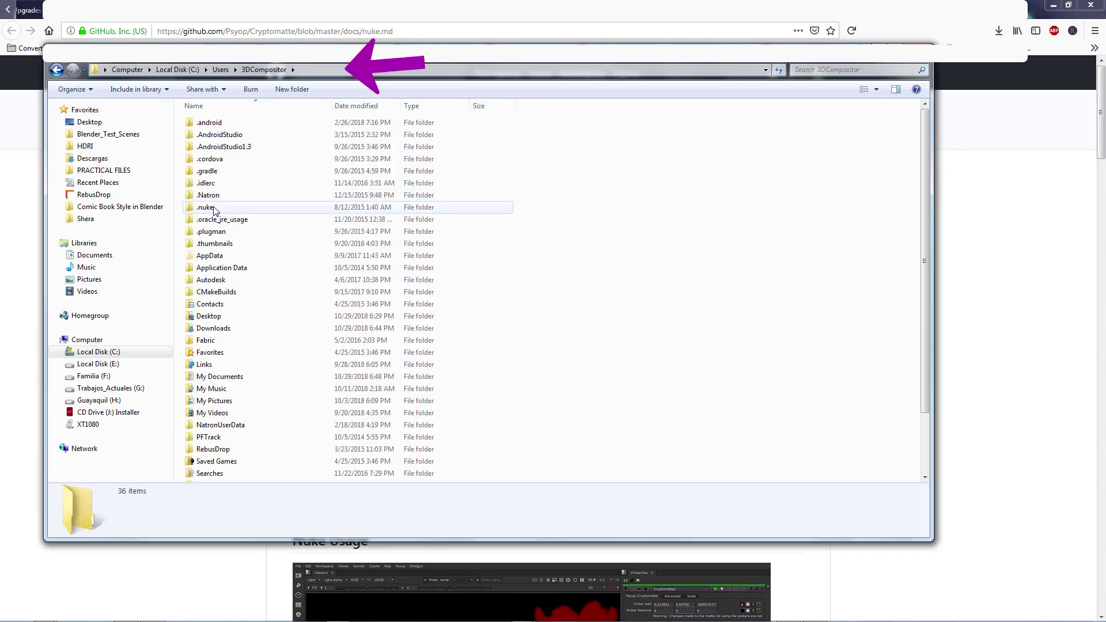
Step: Paste the copied Cryptomatte folder into the .nuke folder of the user's home directory
double_click(214, 207)
right_click(629, 381)
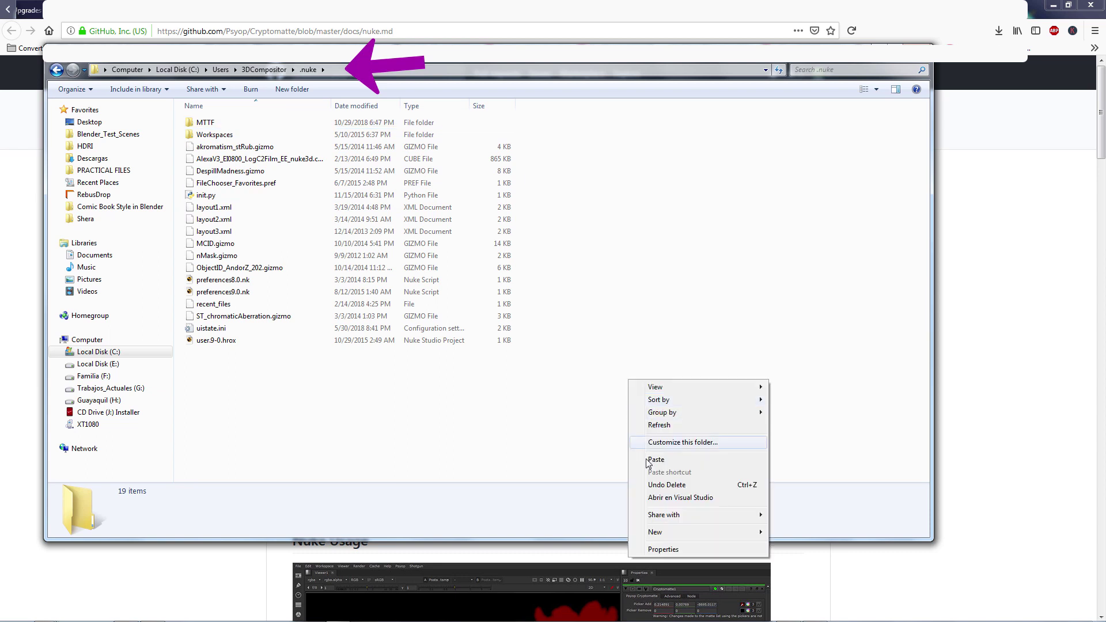
click(656, 460)
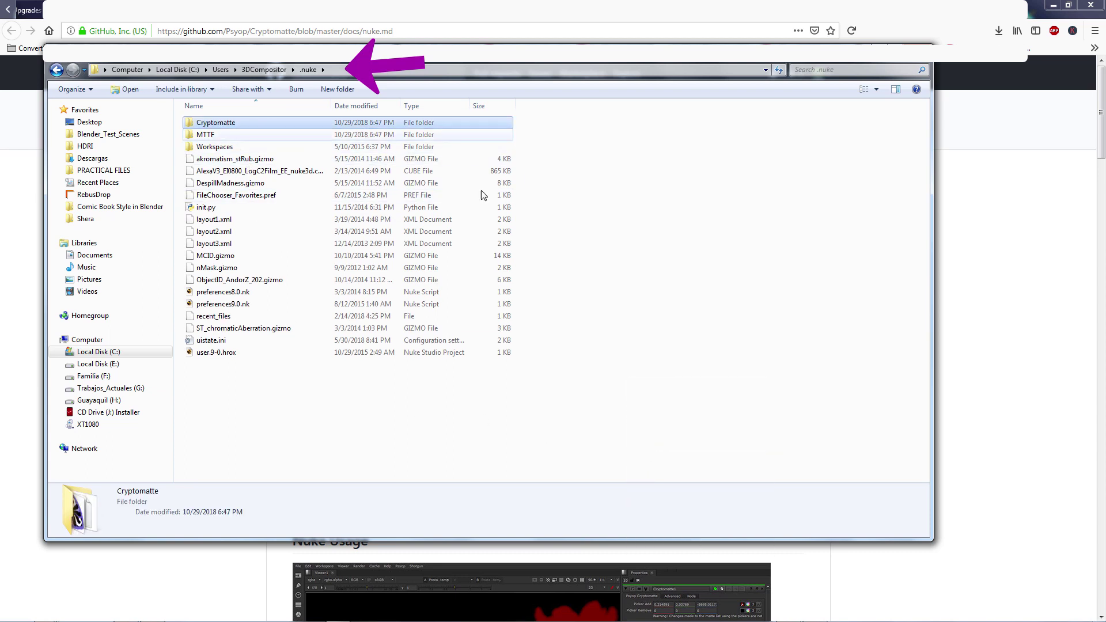
Step: Copy the entire code of init.py from the Cryptomatte folder using Notepad++, then close the file and the editor
click(206, 207)
double_click(207, 123)
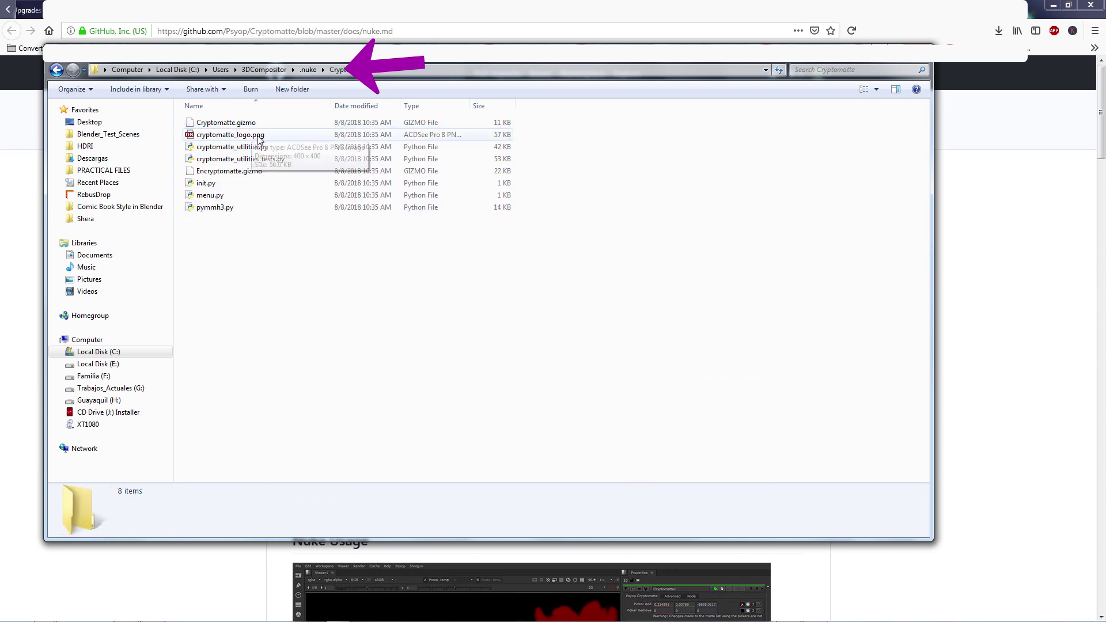
click(207, 183)
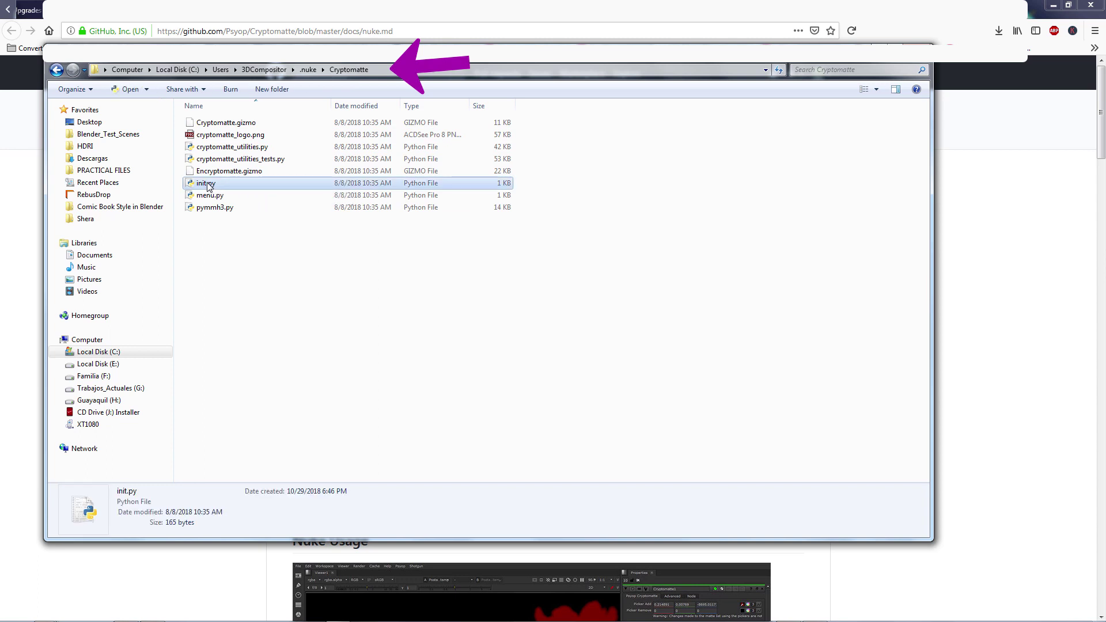
right_click(208, 183)
click(253, 217)
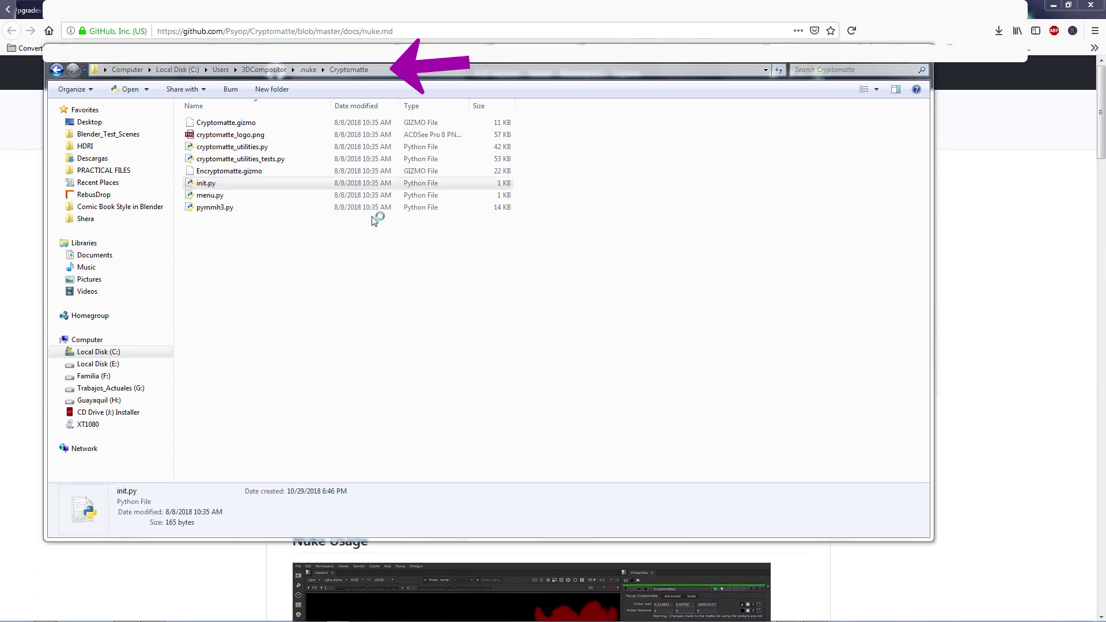
drag(662, 193, 434, 89)
key(ctrl+c)
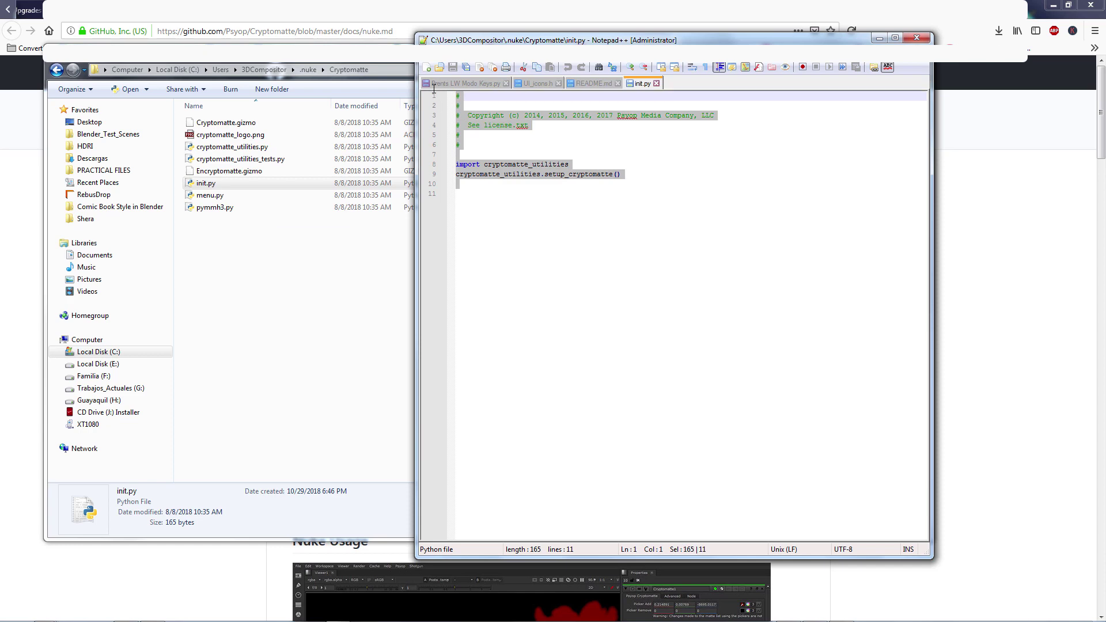
click(657, 83)
click(917, 37)
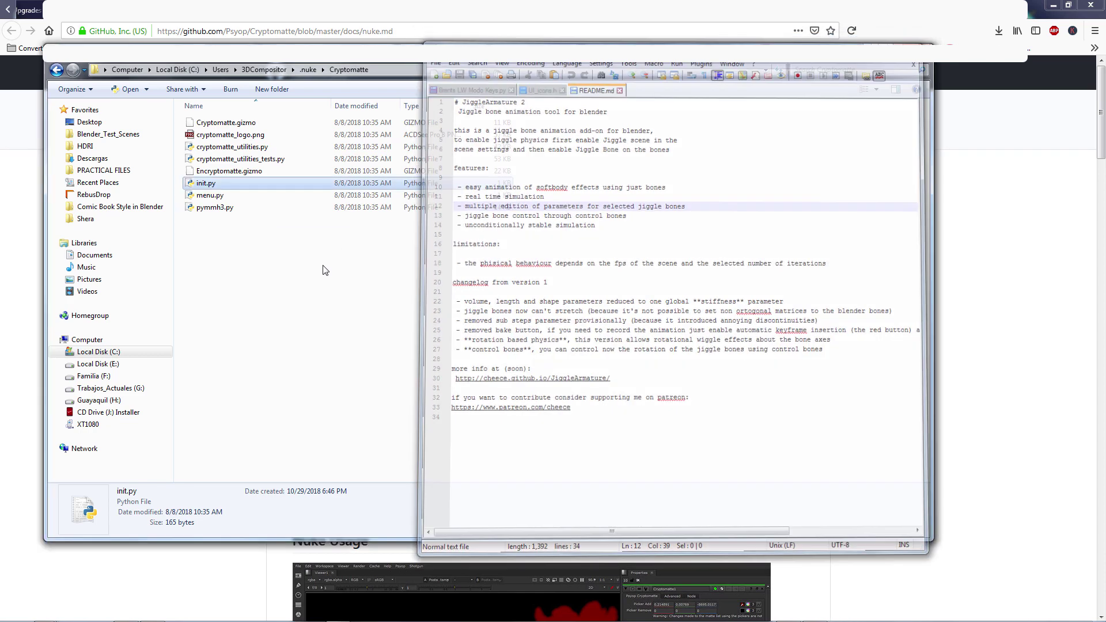
Step: Open the .nuke folder's own init.py in Notepad++ and paste the Cryptomatte code below nuke.pluginPath(), removing surplus blank lines after it
click(308, 69)
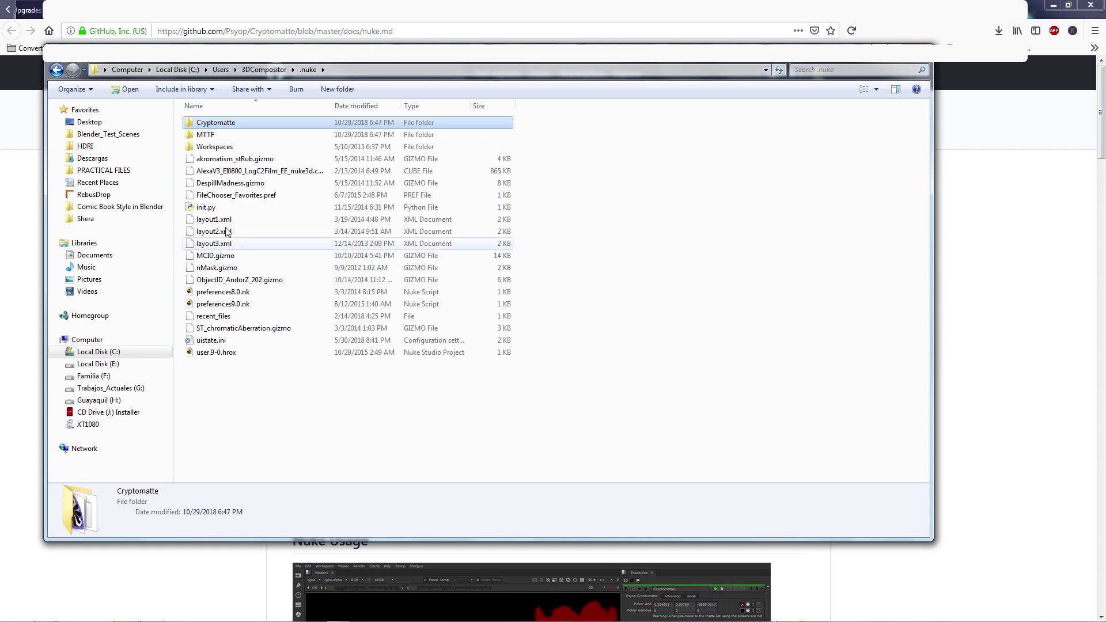
right_click(220, 208)
click(254, 240)
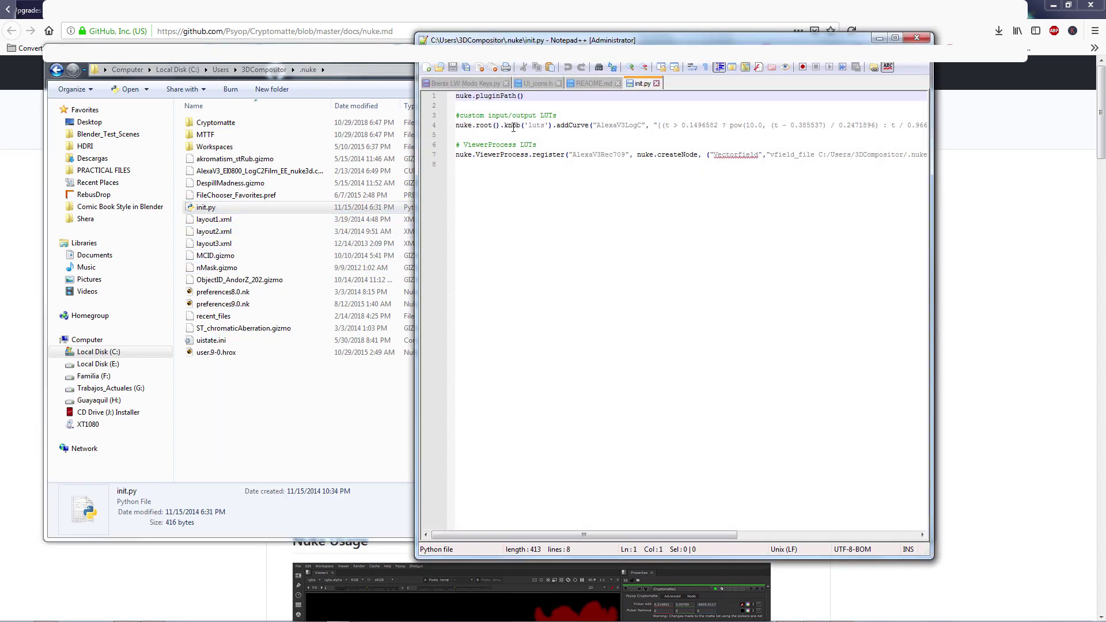
click(540, 105)
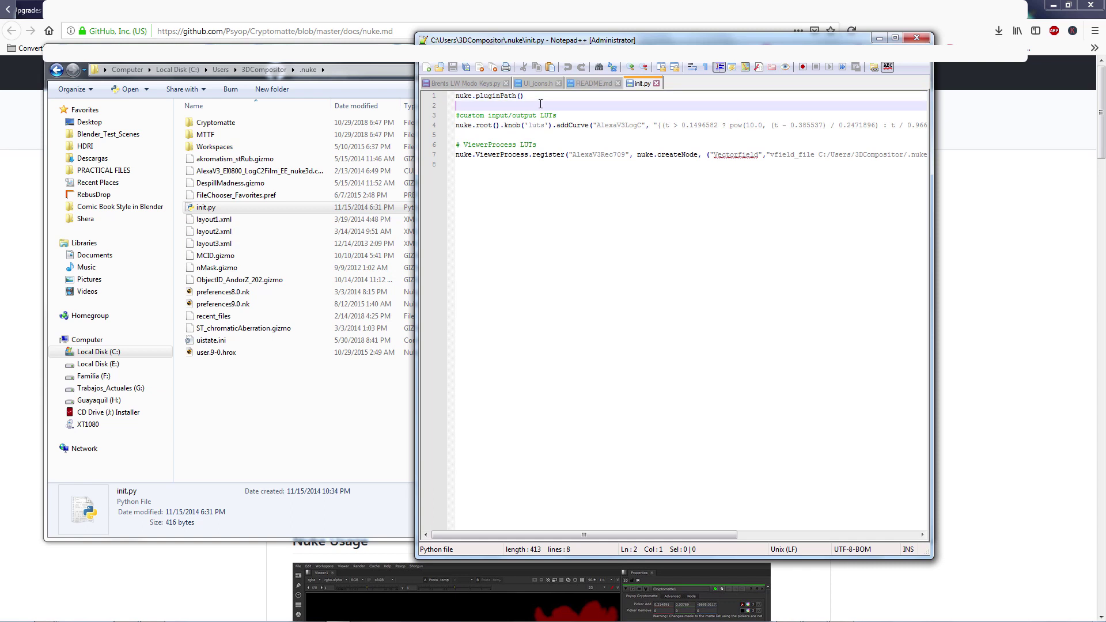
key(Return)
key(Return)
key(Up)
key(ctrl+v)
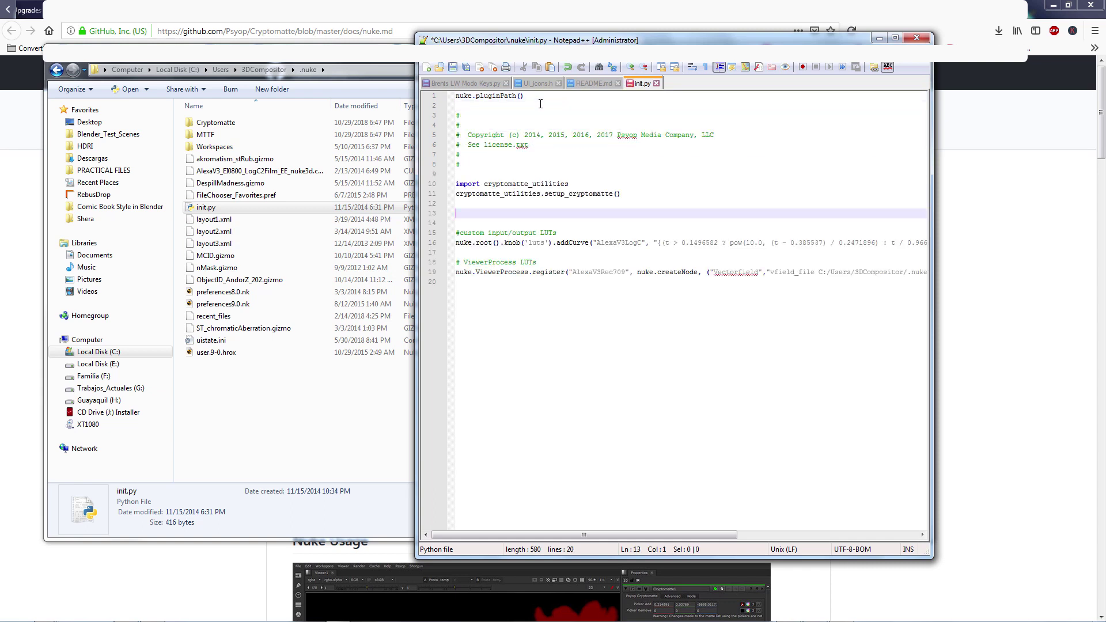
key(Delete)
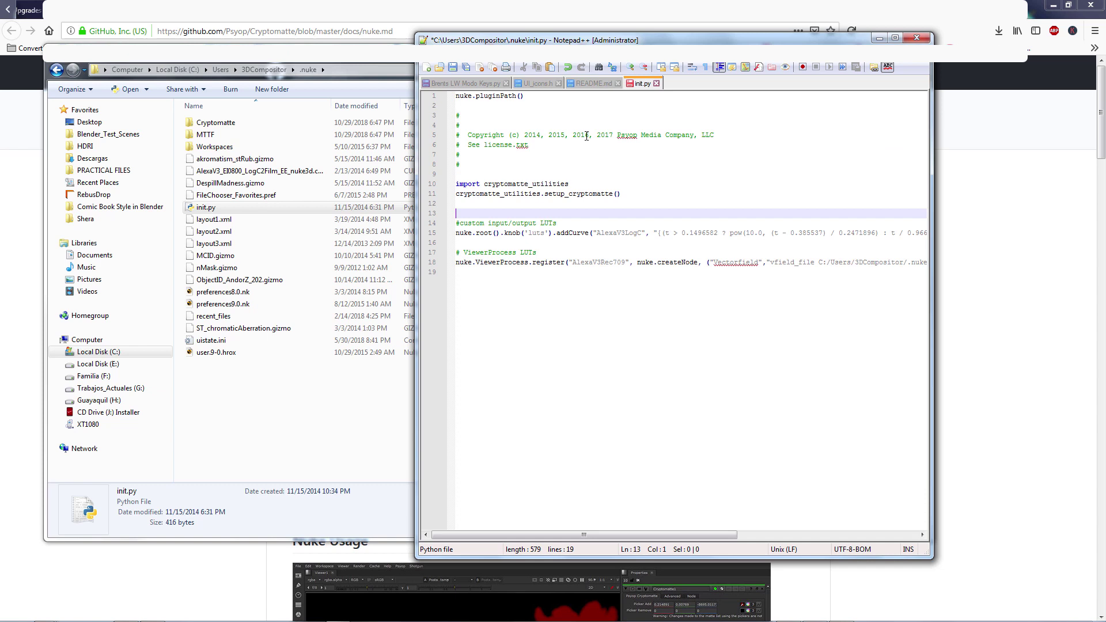
key(Delete)
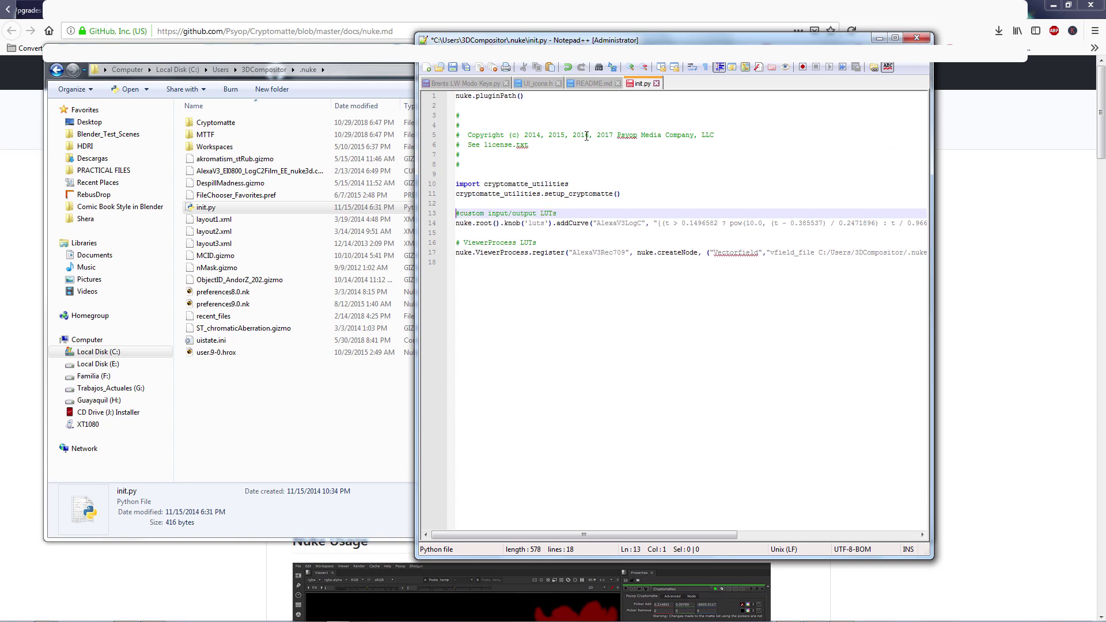
Step: Delete the empty # comment lines above and below the Psyop copyright notice in init.py
key(Up)
key(Up)
key(Up)
key(Up)
key(Up)
key(Up)
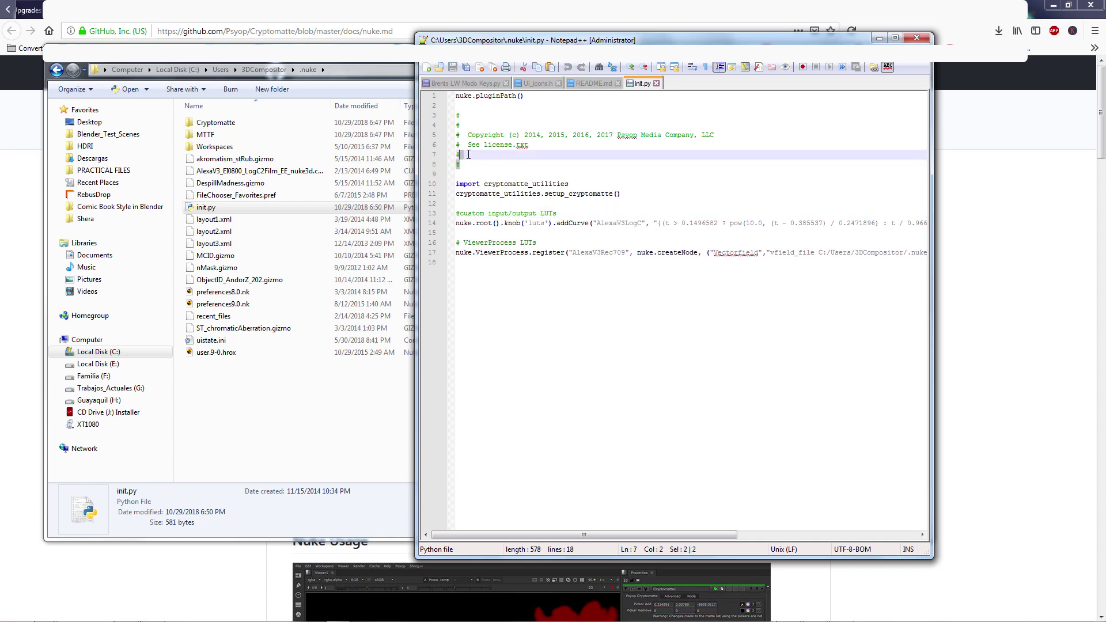
key(Delete)
key(Delete)
key(Delete)
key(Delete)
key(Up)
key(Up)
key(Up)
key(Up)
key(Delete)
key(Delete)
key(Delete)
key(Delete)
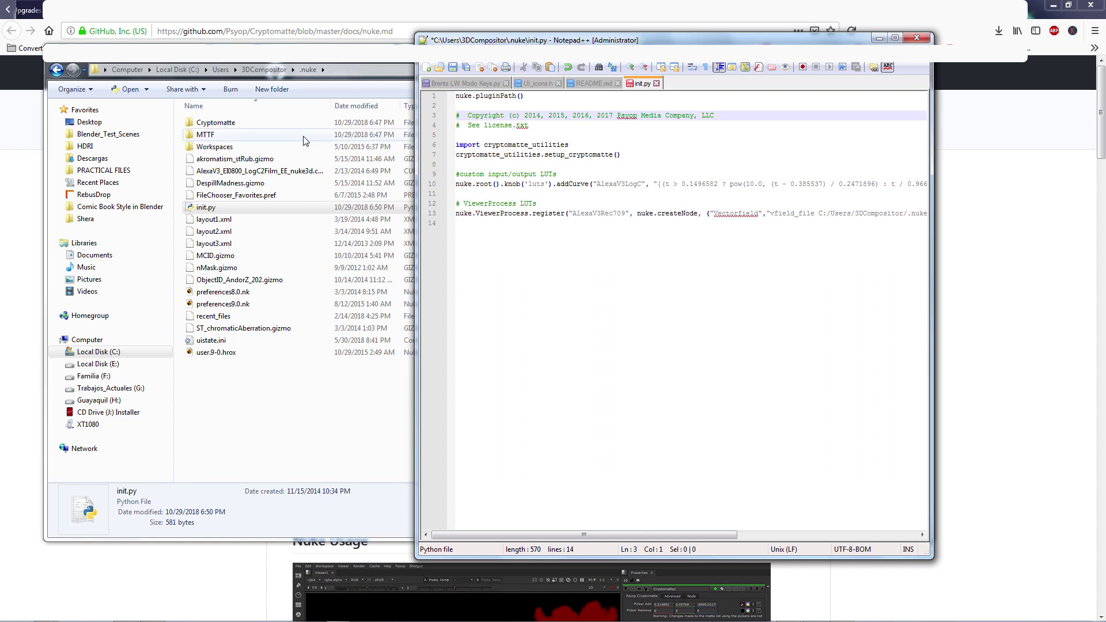
Step: Rename the Cryptomatte folder inside the .nuke folder to lowercase cryptomatte, matching the import name used in init.py
drag(488, 143, 492, 144)
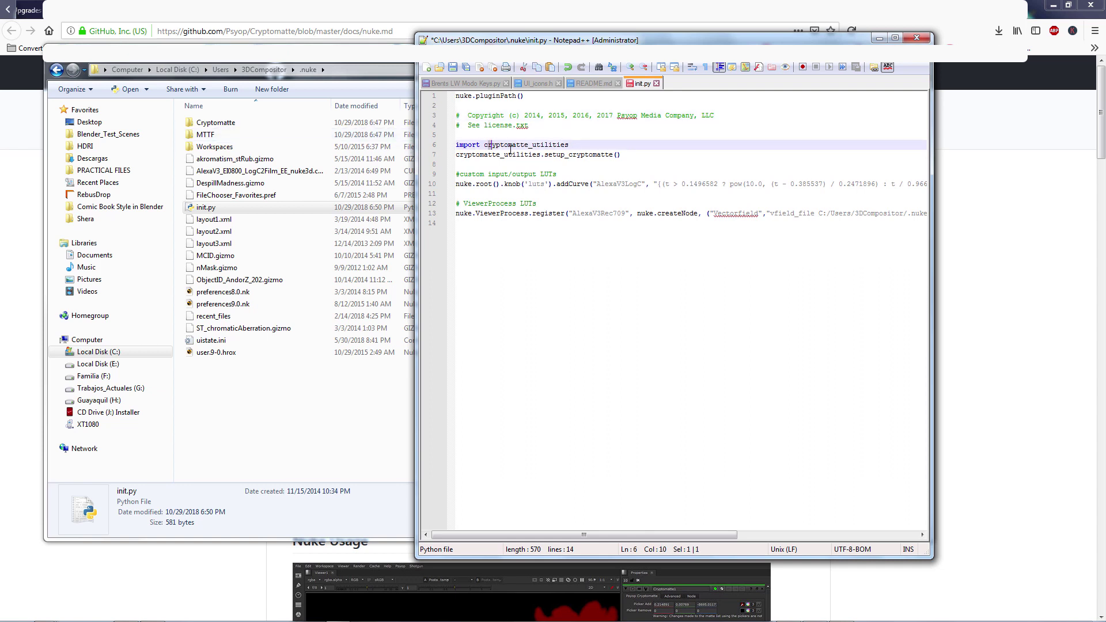
click(207, 124)
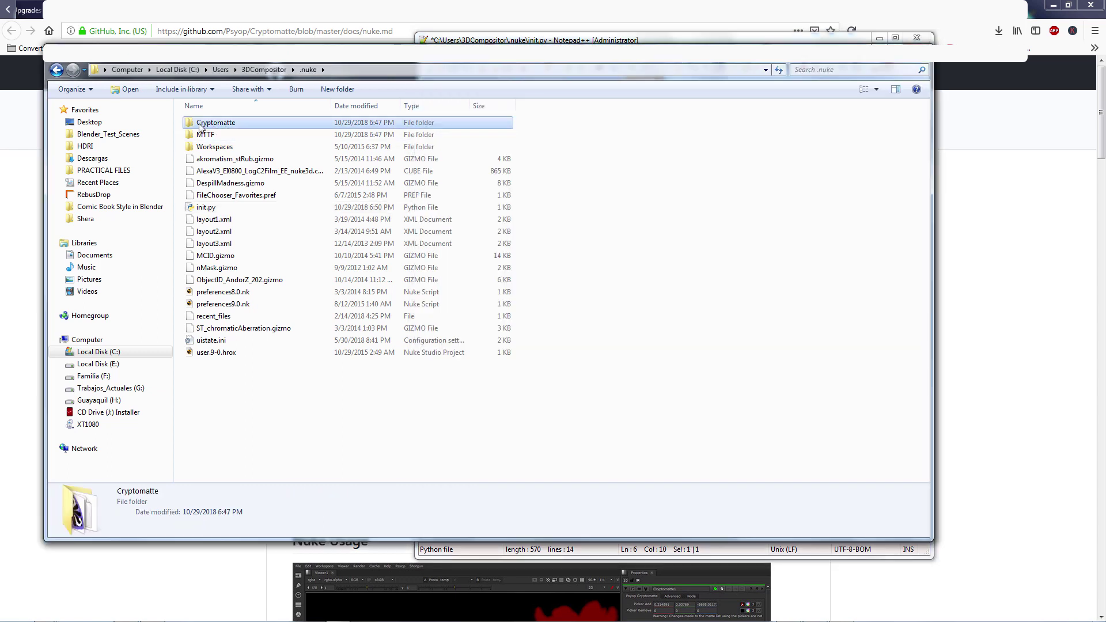
click(200, 123)
key(BackSpace)
key(BackSpace)
text(cr)
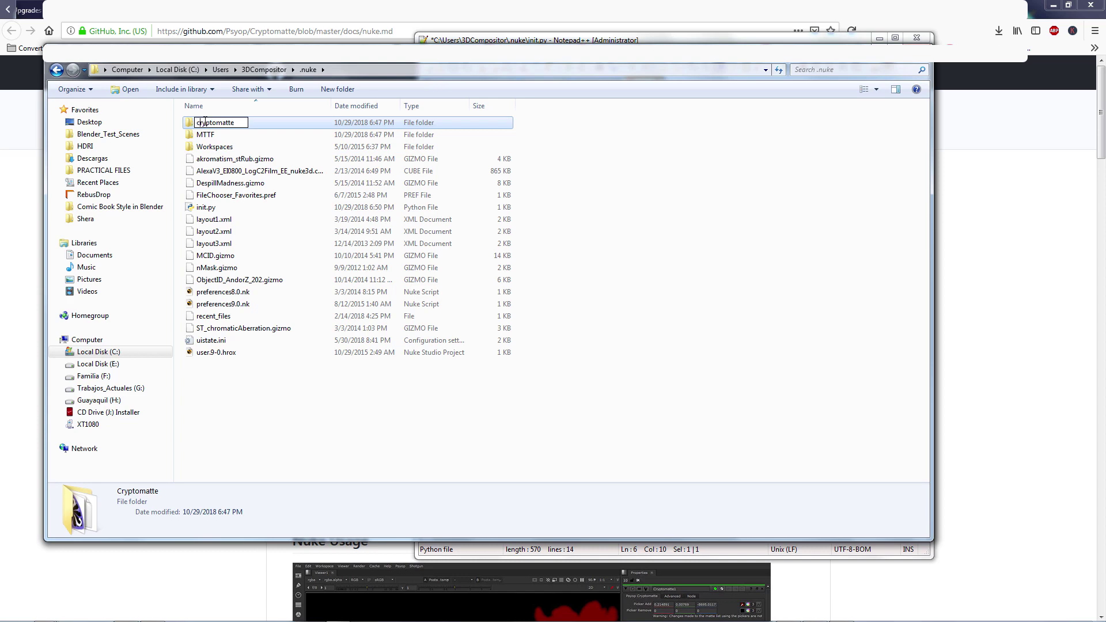
key(Return)
Step: Check the Nuke installation instructions on the GitHub page about the plugin folder and appending init.py and menu.py
click(1089, 295)
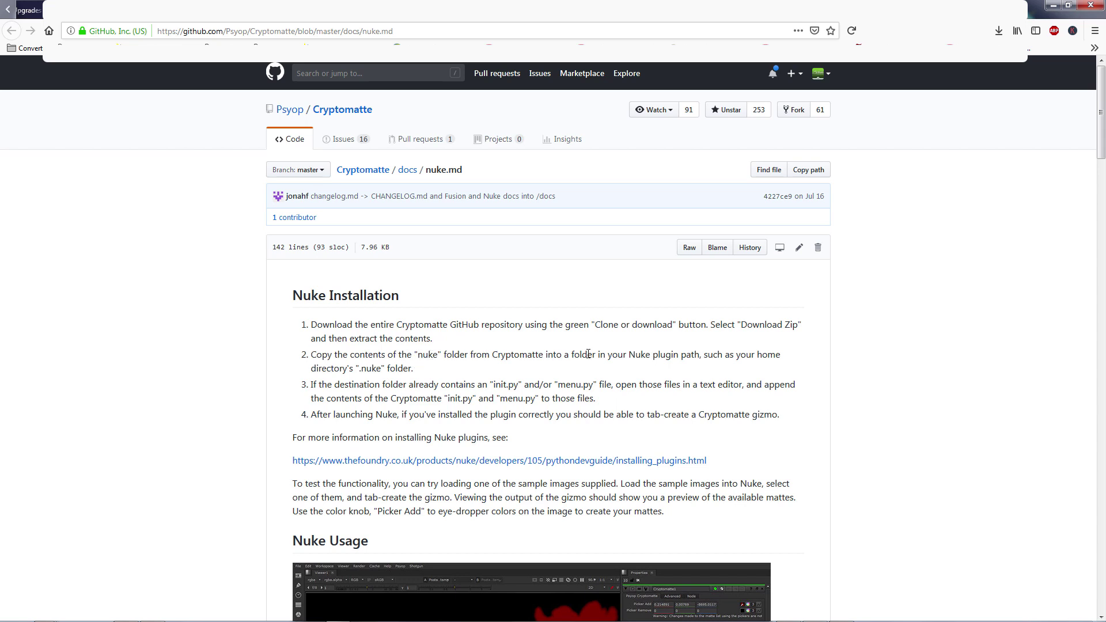
drag(565, 357, 596, 358)
drag(500, 399, 525, 398)
key(alt+Tab)
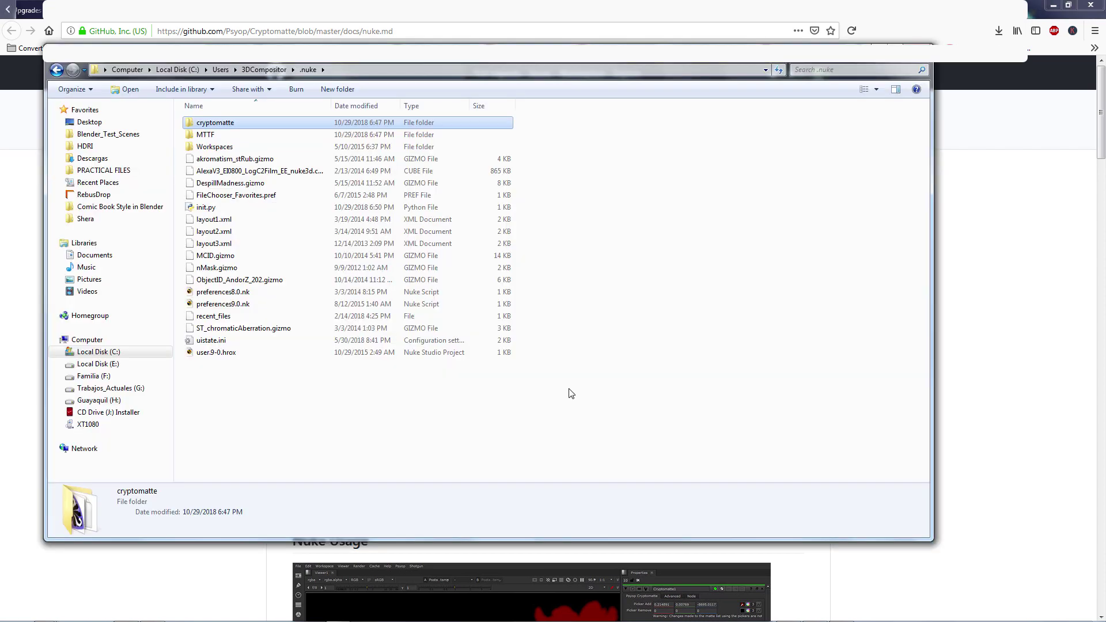
Step: Copy the import and setup_cryptomatte_ui() lines from menu.py in the cryptomatte folder using Notepad++, then close that file
click(211, 135)
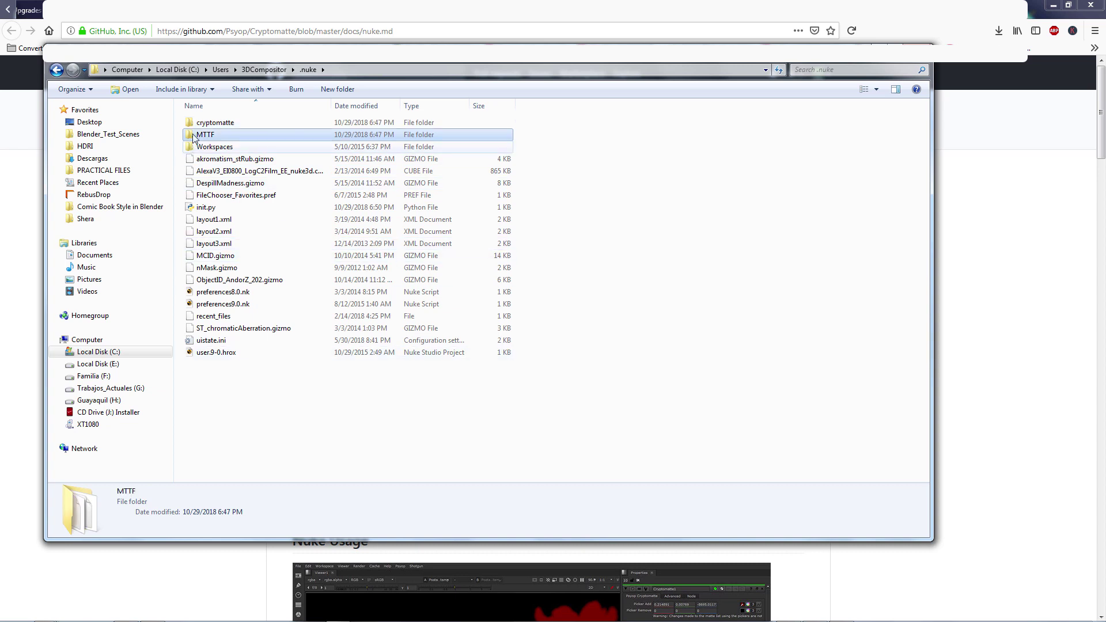
double_click(215, 123)
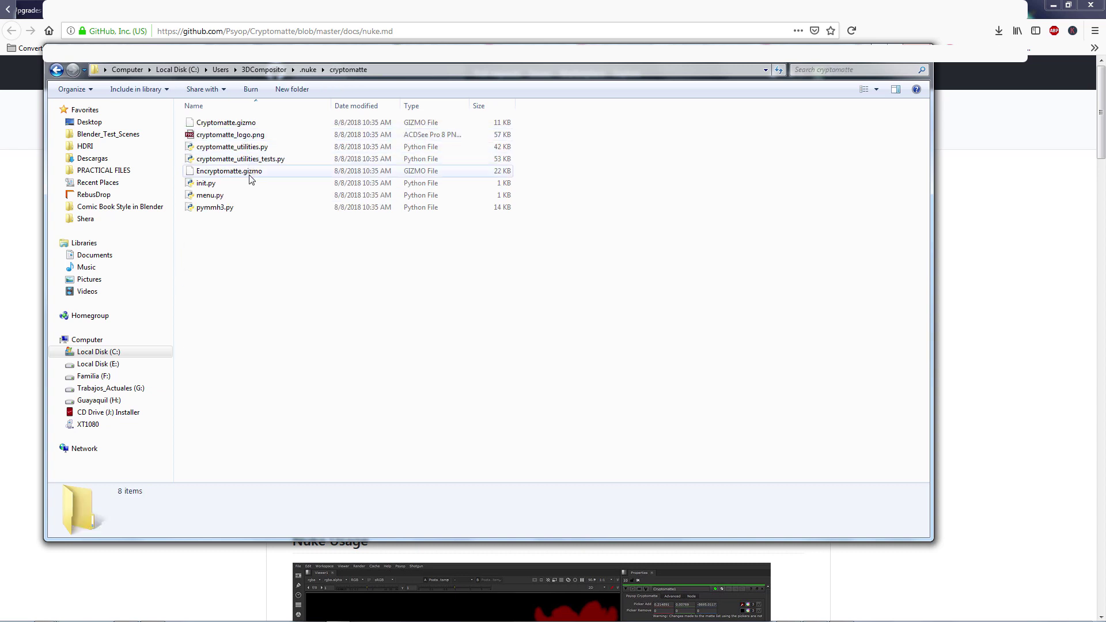
click(222, 196)
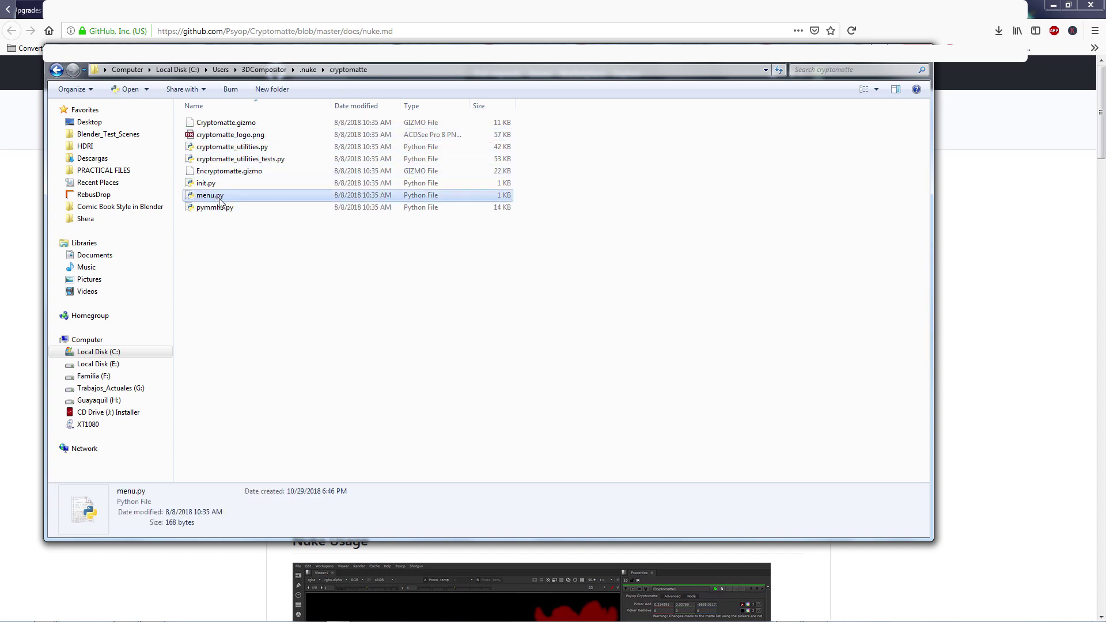
right_click(213, 195)
click(254, 227)
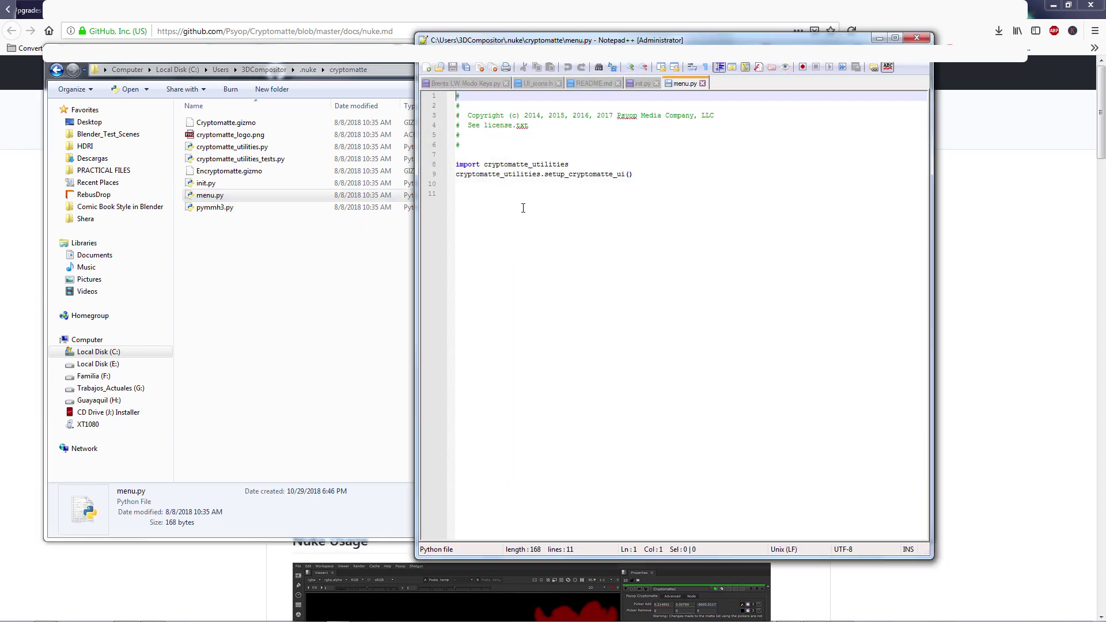
drag(640, 176, 454, 167)
key(ctrl+c)
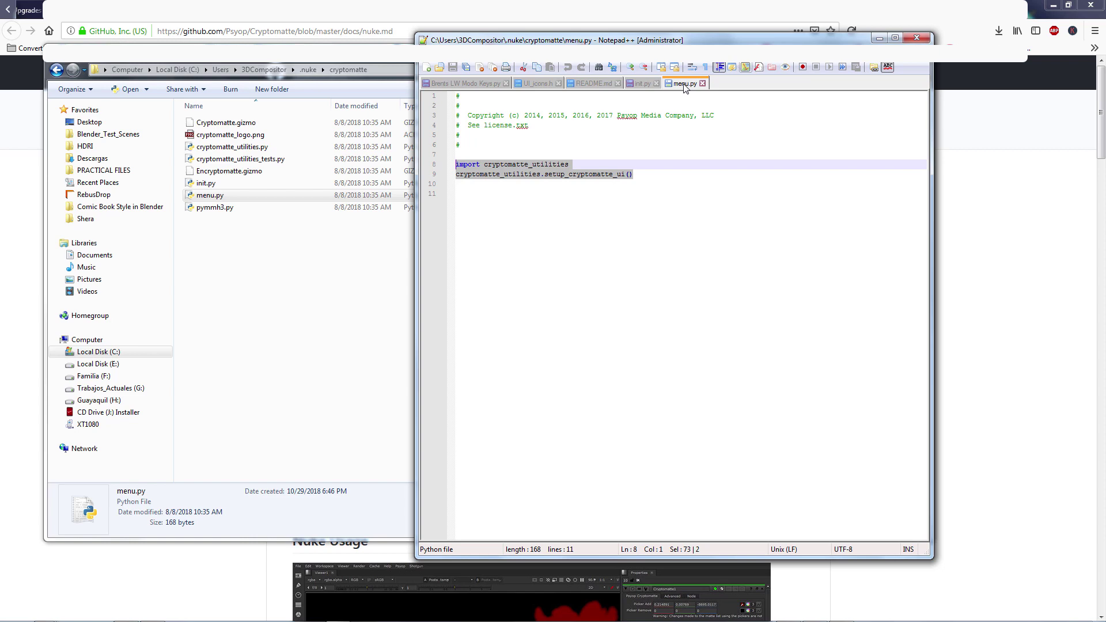
click(703, 84)
click(316, 286)
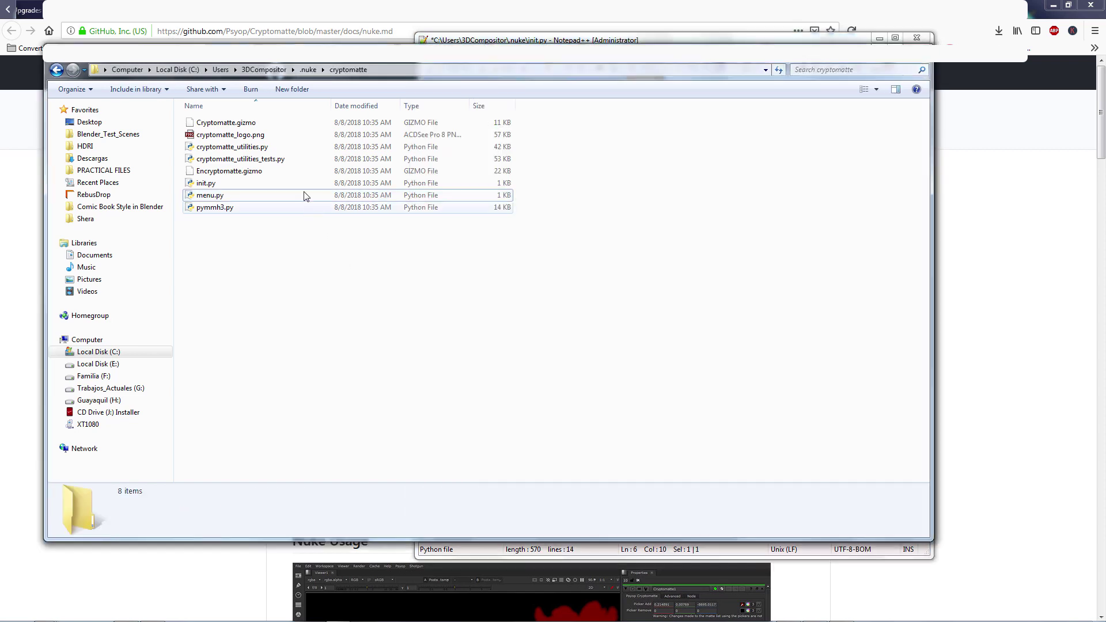
Step: Reopen the .nuke folder's init.py in Notepad++ and paste the copied menu code below cryptomatte_utilities.setup_cryptomatte()
click(308, 69)
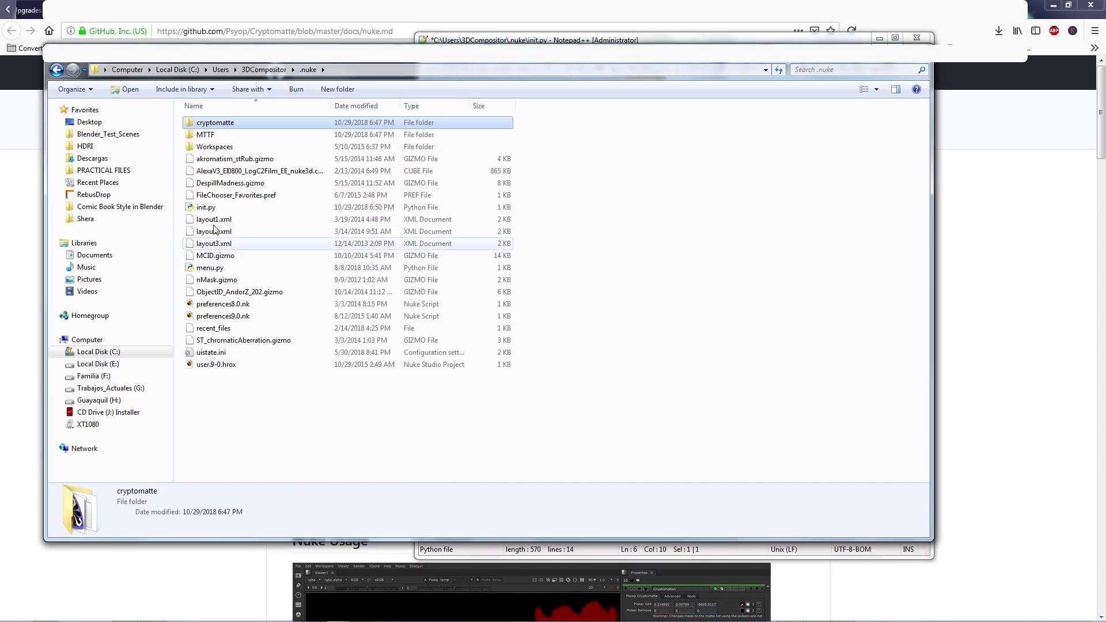
right_click(214, 208)
click(271, 239)
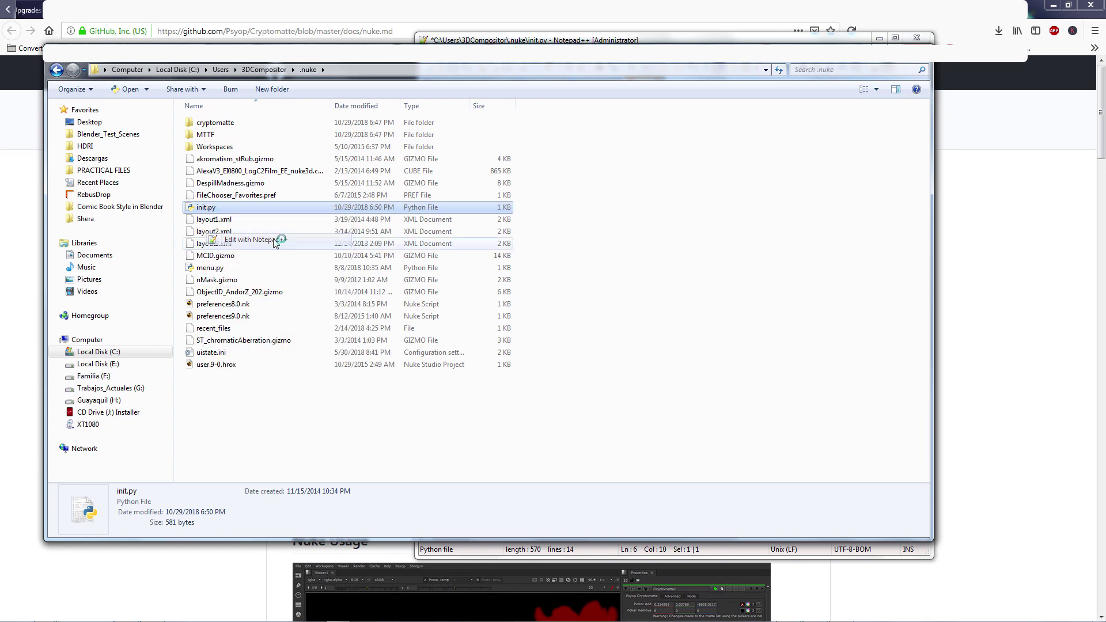
click(636, 153)
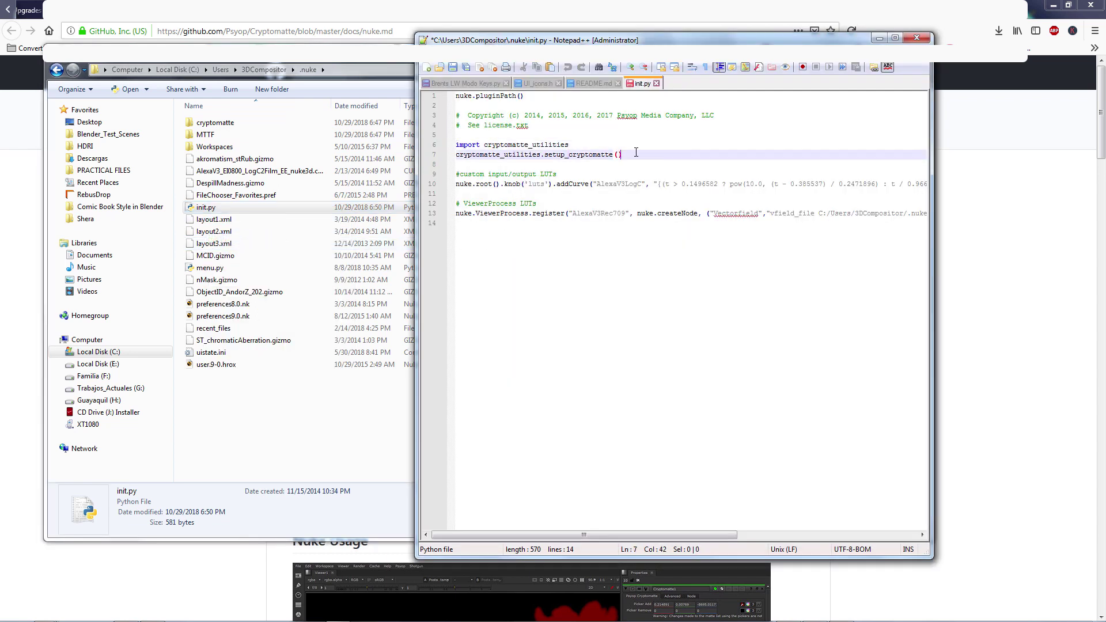
key(Return)
key(ctrl+v)
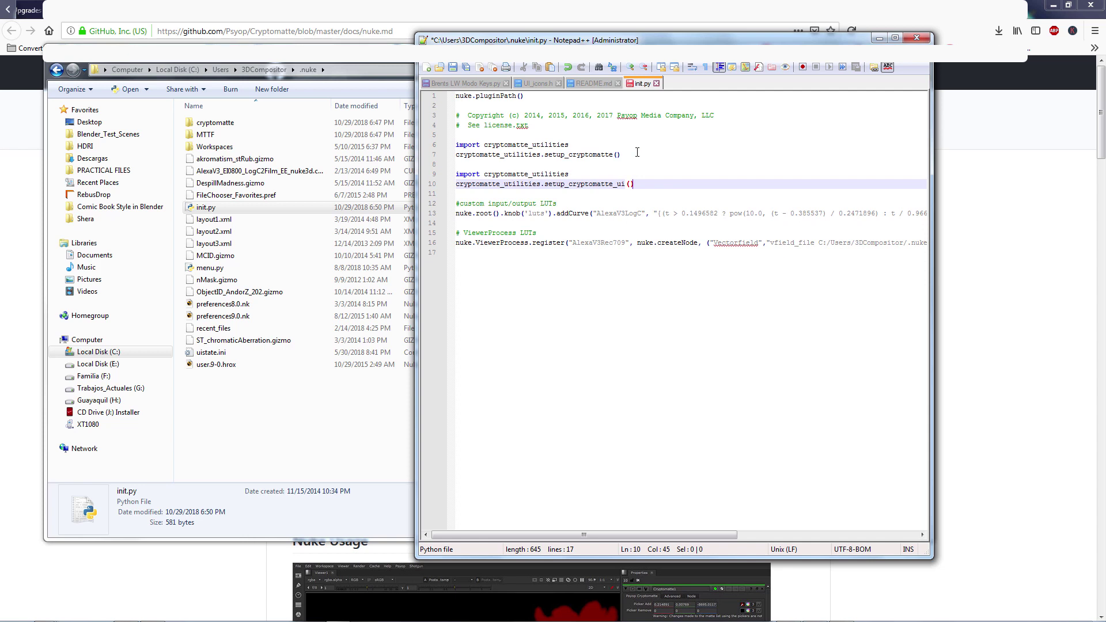
Step: Delete the Psyop copyright and license comments from init.py, save the file, and close it along with the editor
drag(533, 125, 440, 107)
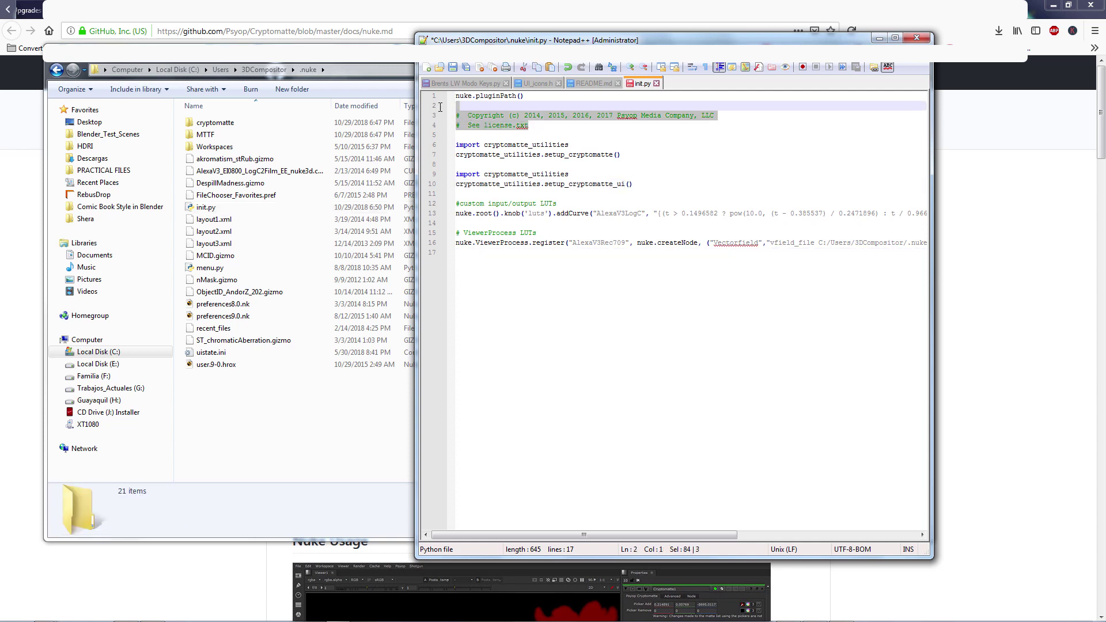
key(Delete)
key(Delete)
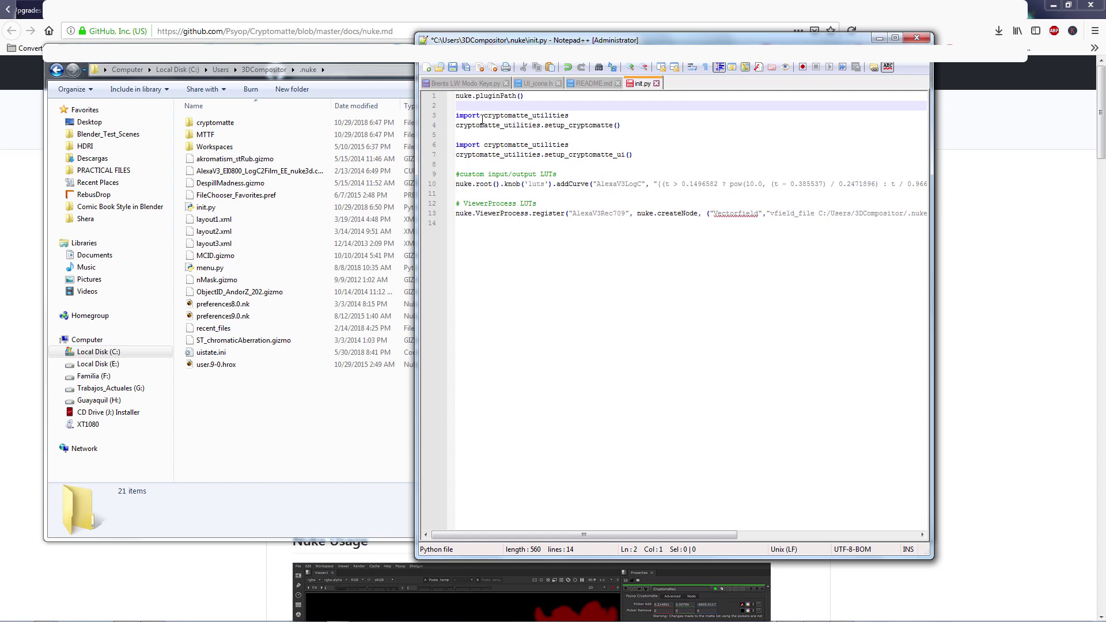
key(ctrl+s)
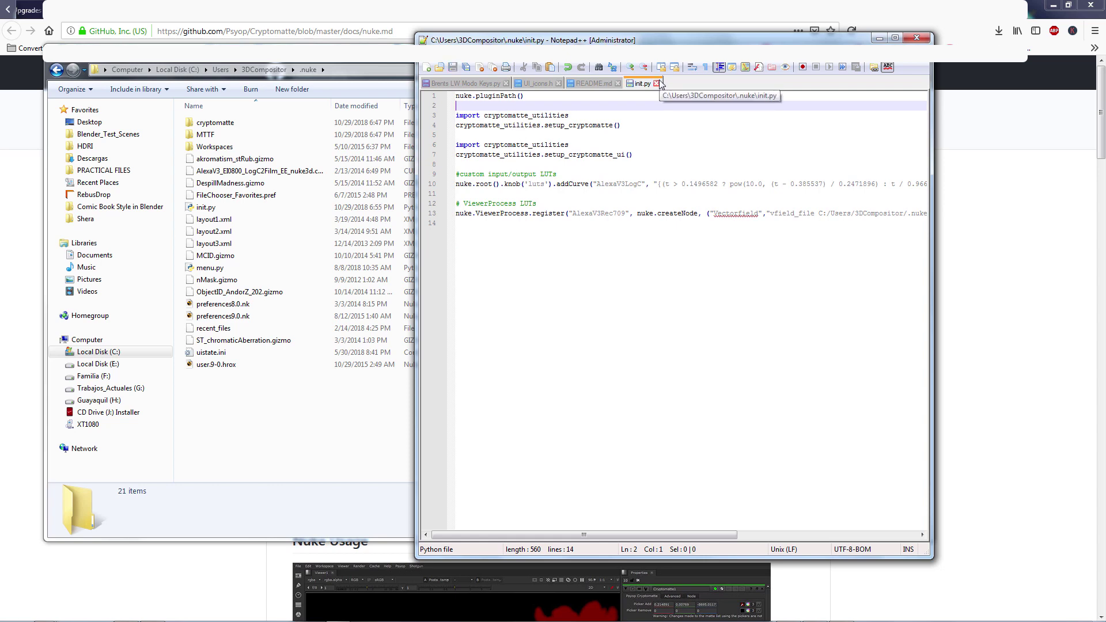
click(657, 84)
key(alt+F4)
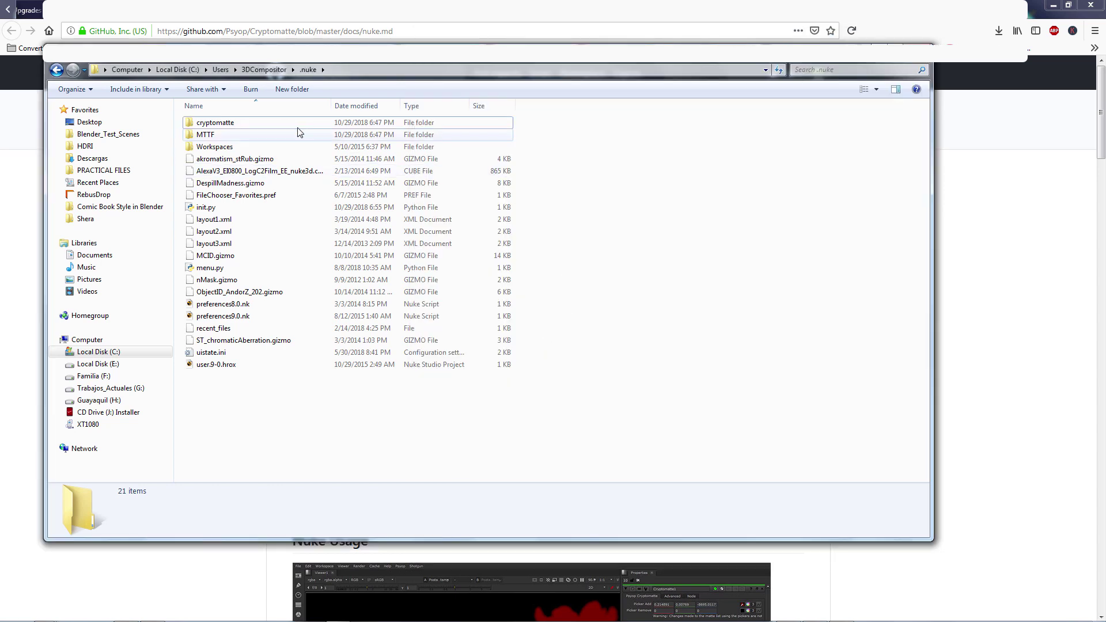
Step: Copy all files from the cryptomatte folder into the .nuke folder, leaving the existing init.py and menu.py there unreplaced
double_click(254, 122)
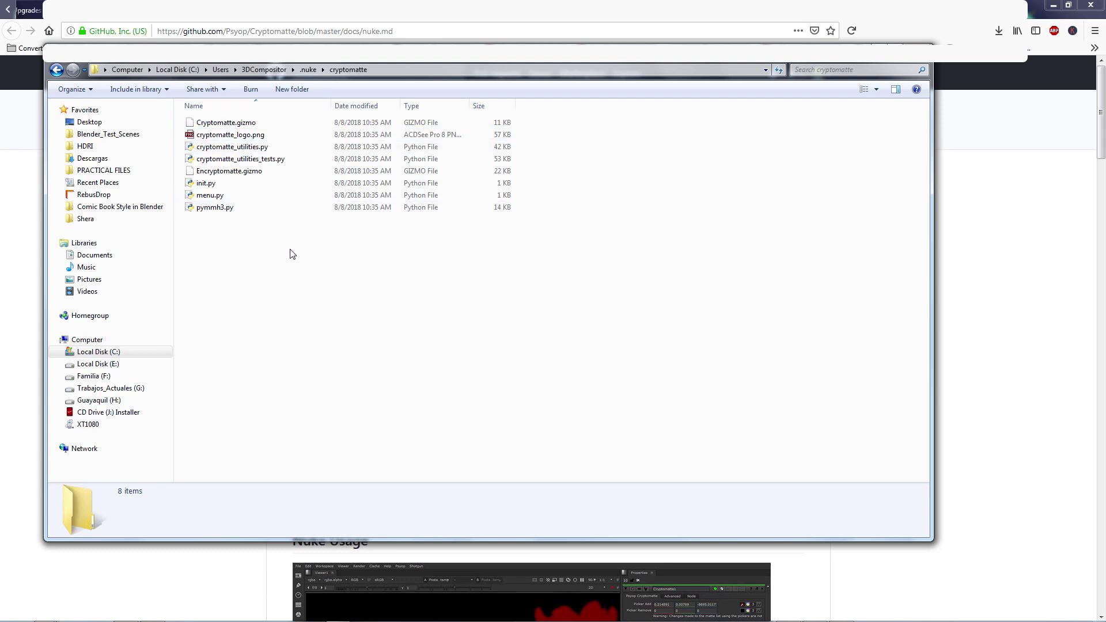
drag(290, 249, 234, 120)
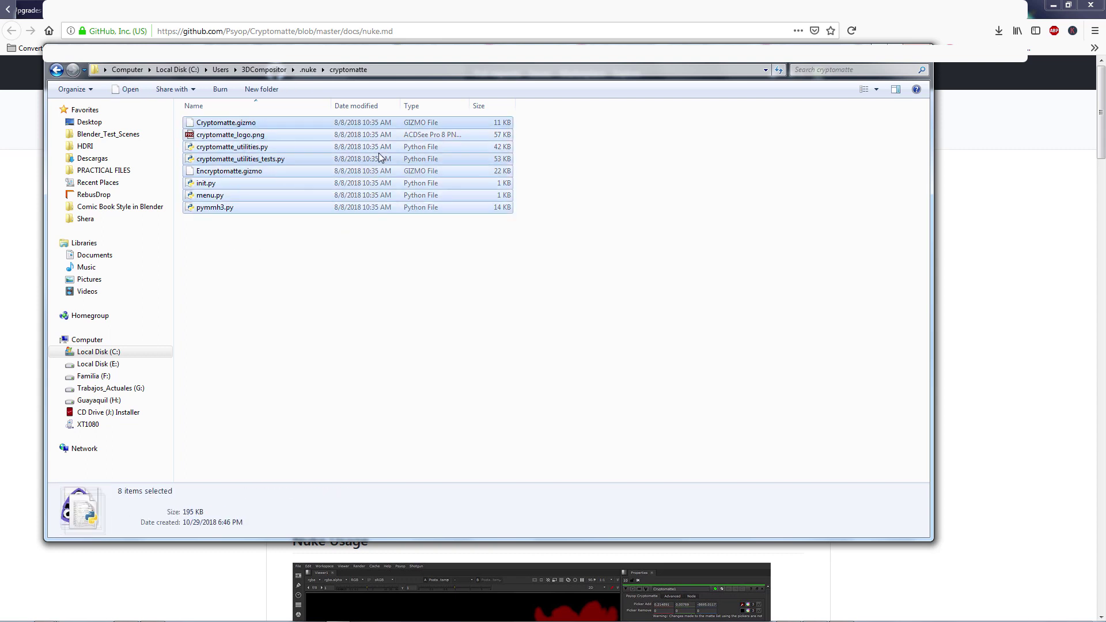
click(308, 69)
right_click(610, 282)
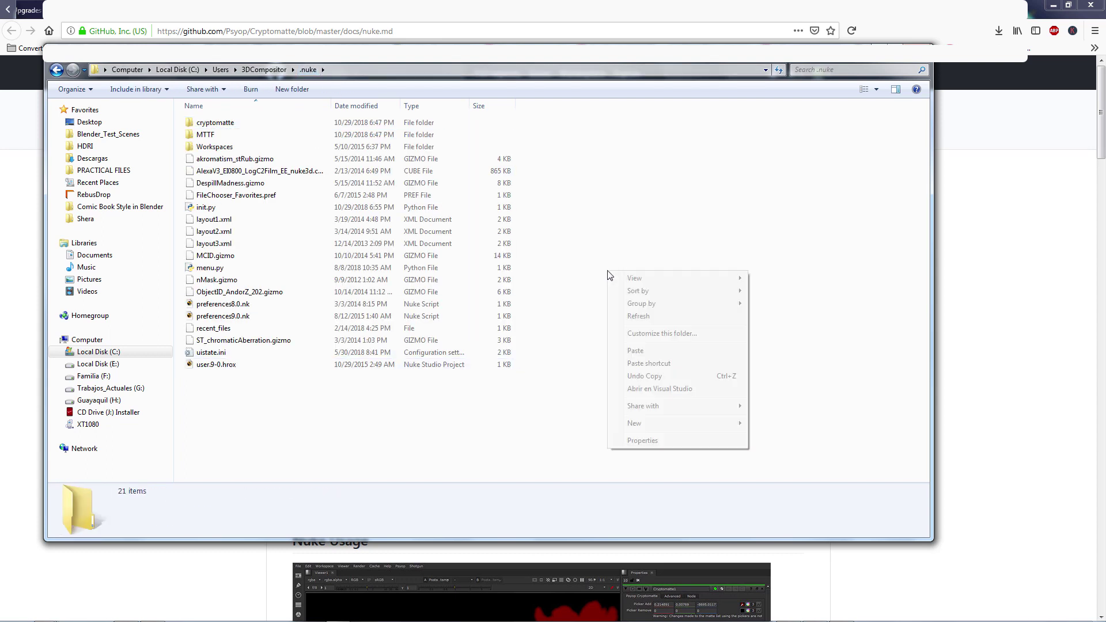
click(633, 352)
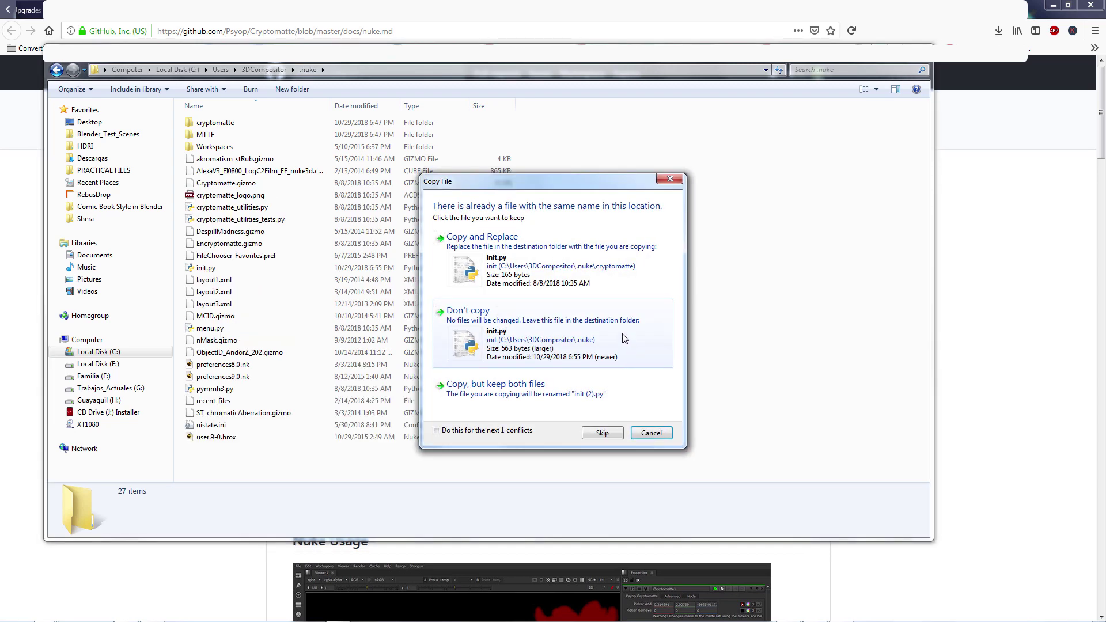
click(533, 357)
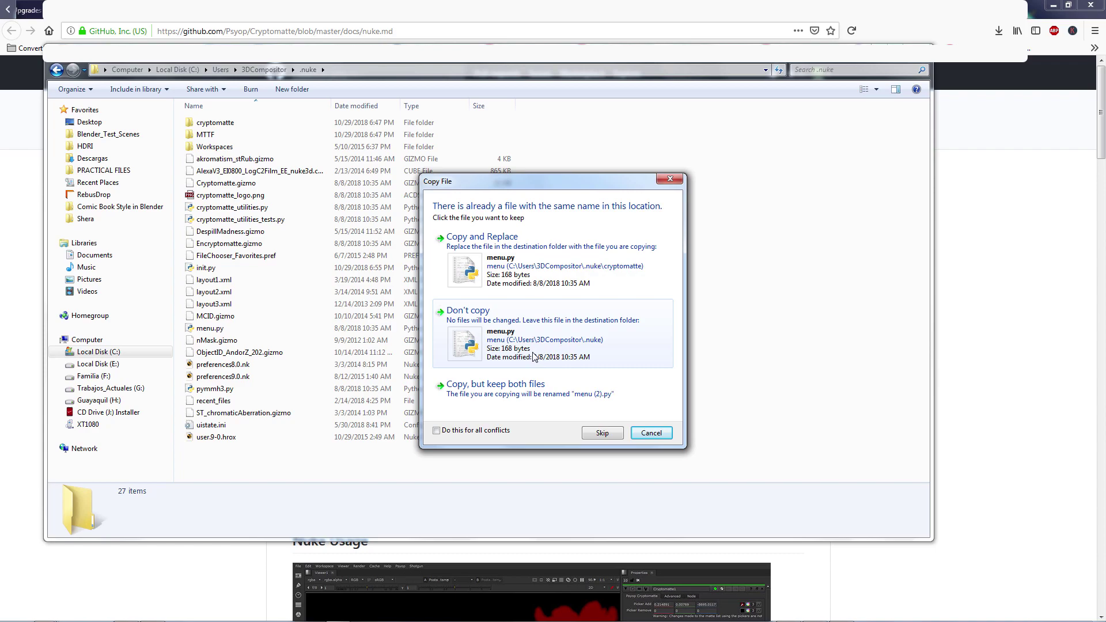
click(533, 357)
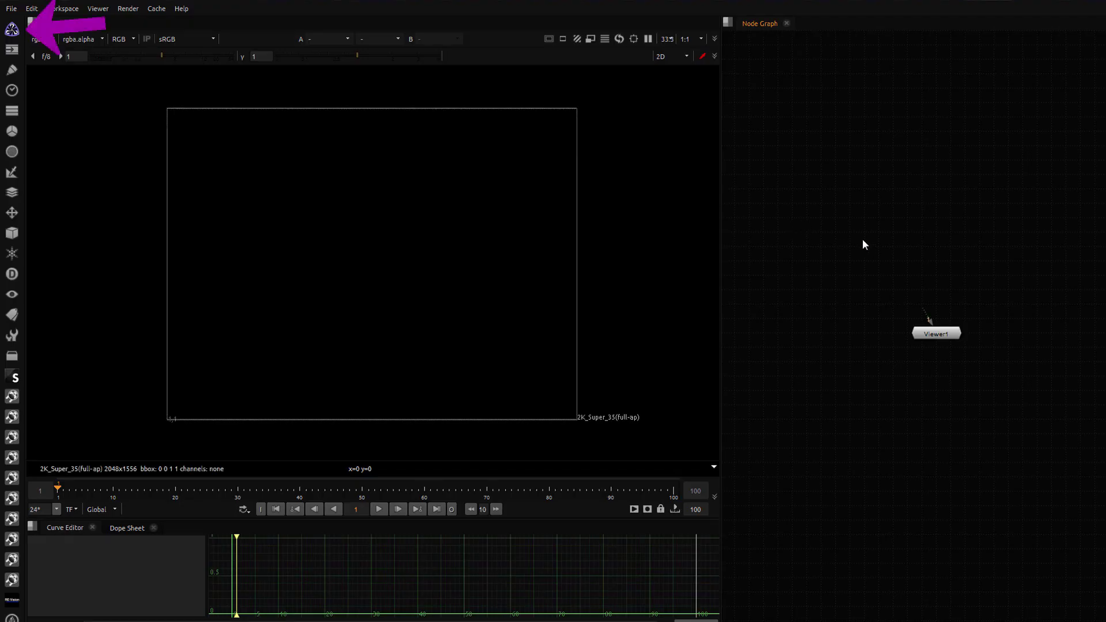
Step: In Nuke, add a Cryptomatte node to the Node Graph by searching for "cry"
key(Tab)
text(c)
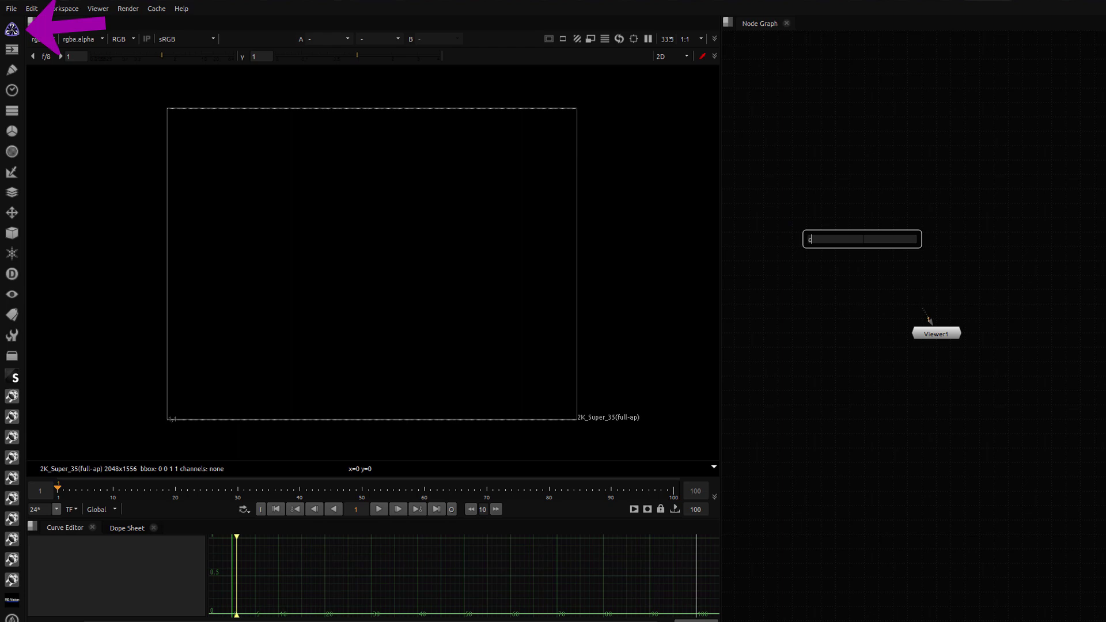
text(ry)
key(Return)
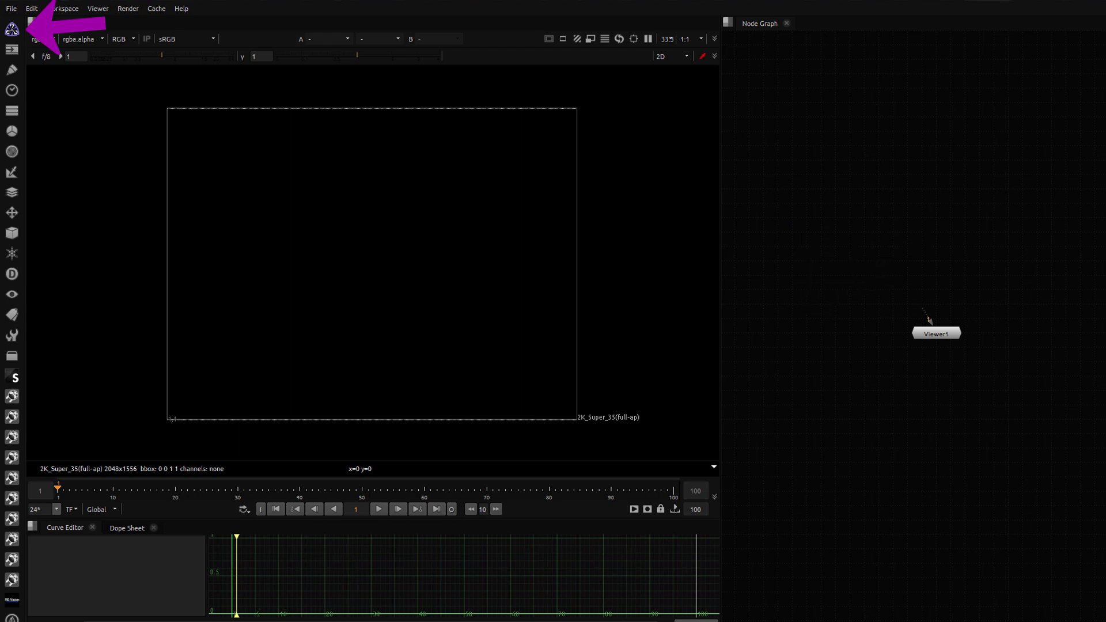
drag(665, 177, 925, 79)
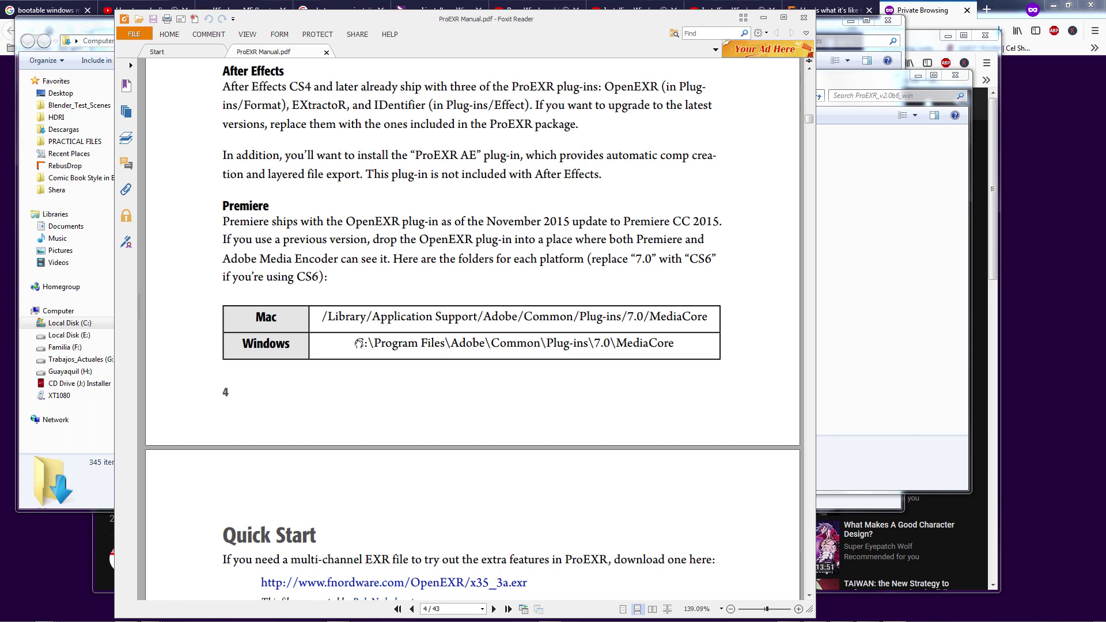
Step: Read the ProEXR manual's installation notes for After Effects and Premiere, including the Windows MediaCore folder path and the ProEXR AE plug-in
drag(357, 342, 658, 342)
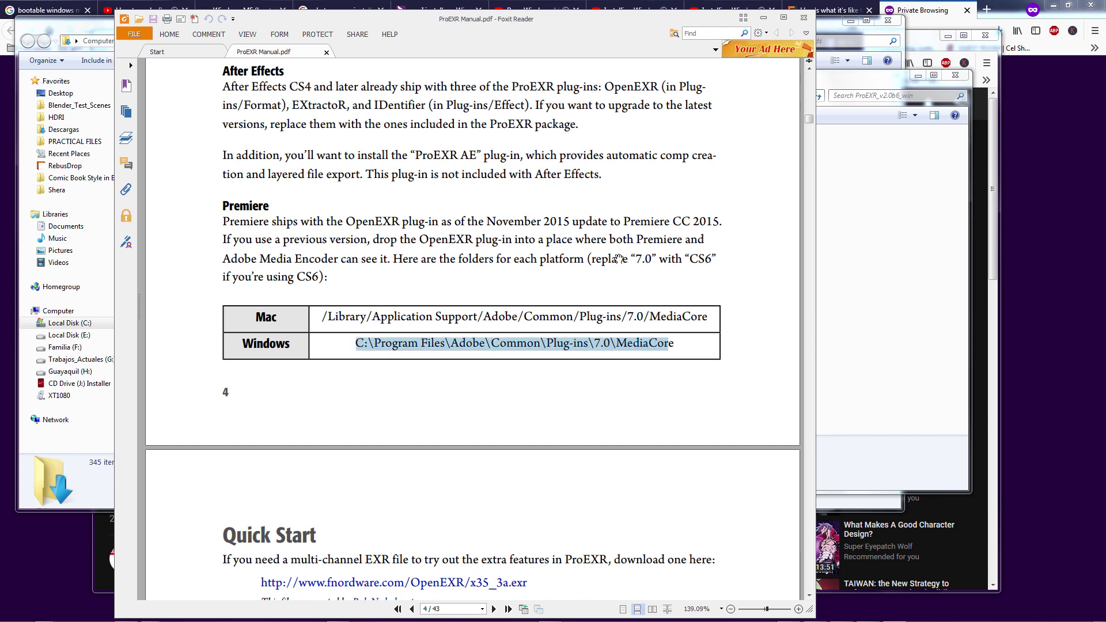
scroll(618, 258, up, 3)
drag(531, 255, 357, 173)
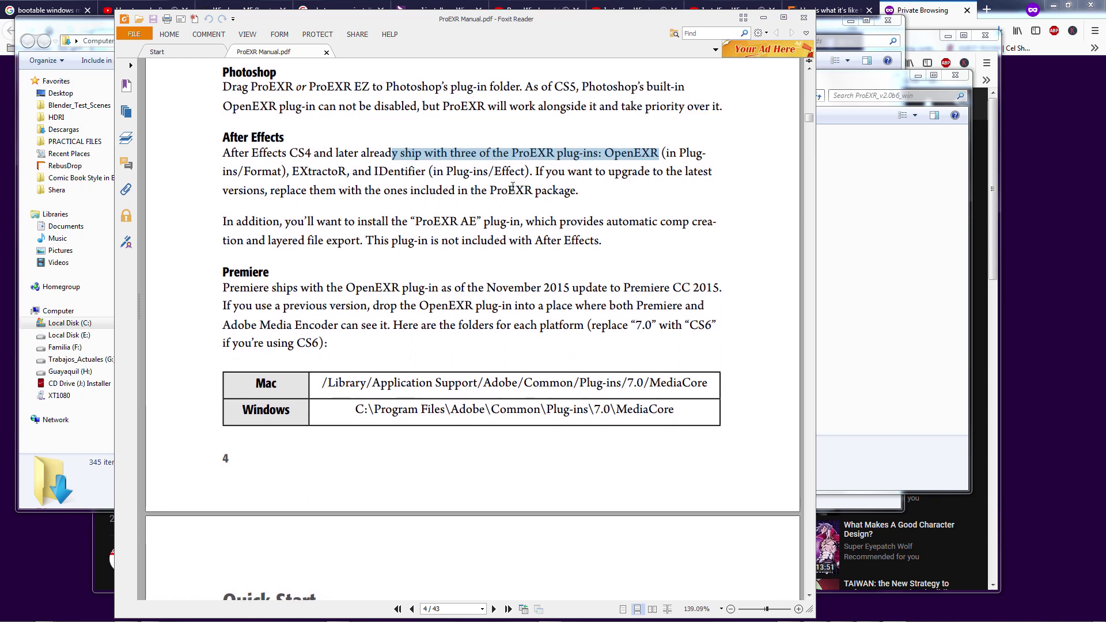
drag(490, 190, 572, 192)
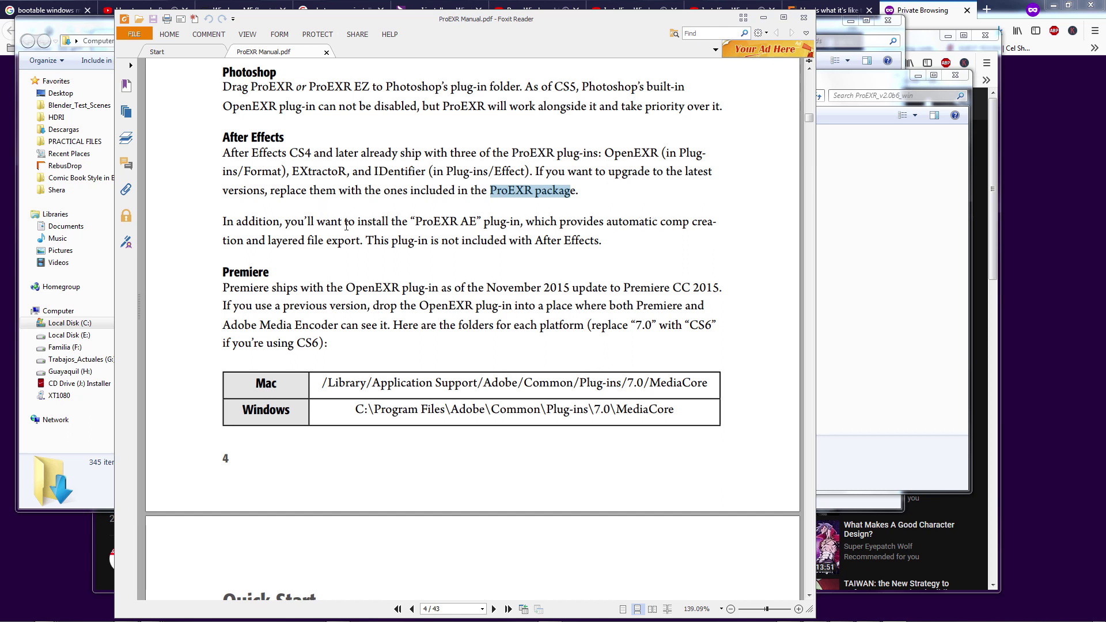
drag(382, 236, 577, 241)
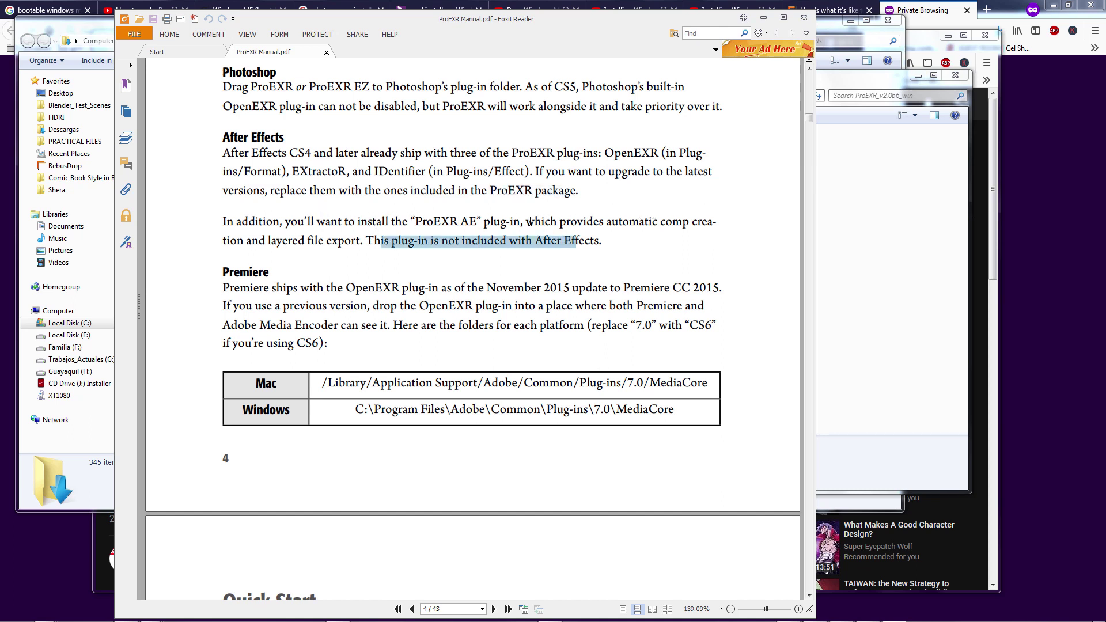
click(480, 215)
drag(344, 221, 646, 220)
click(674, 227)
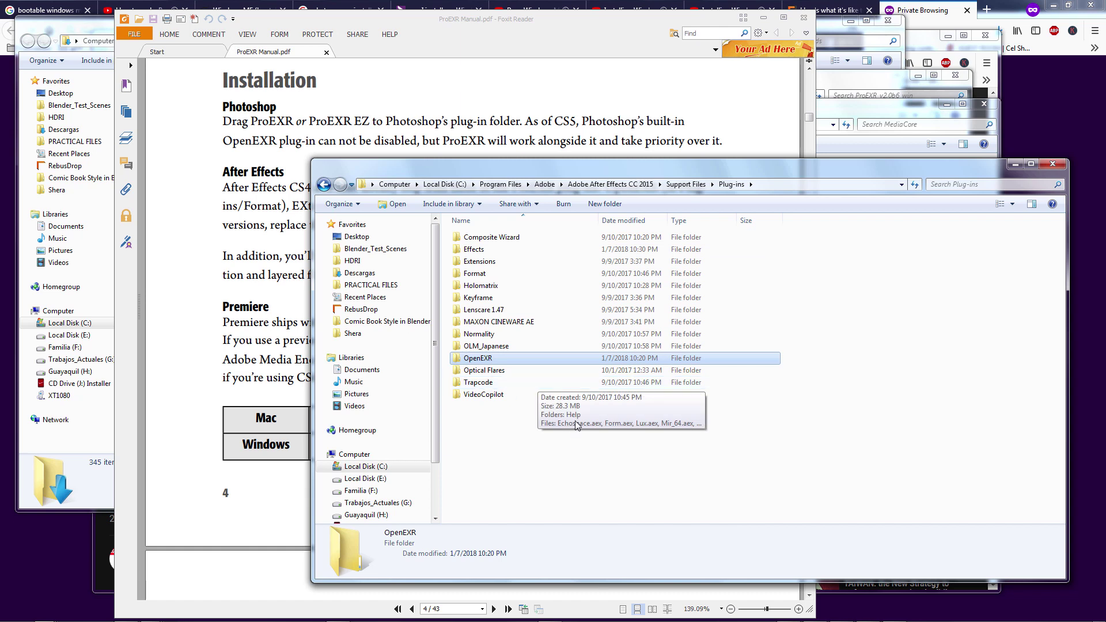
Step: Copy the five .aex plug-ins and OpenEXR_channel_map.txt from the After Effects folder of ProEXR_v2.0b6_win, leaving out the CS6 folder
double_click(497, 359)
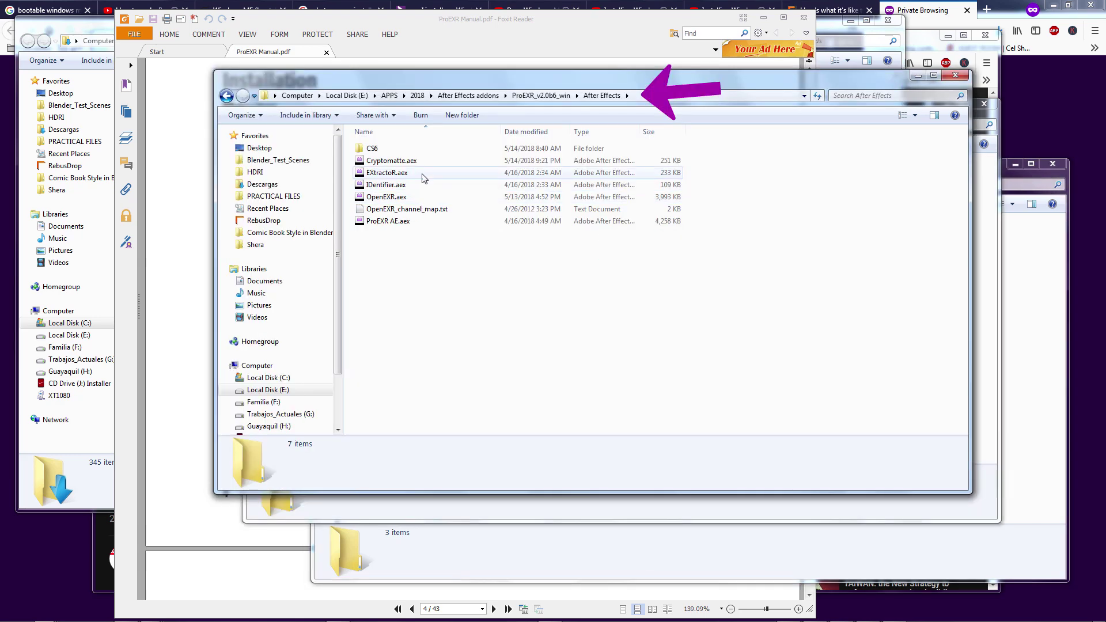
click(377, 149)
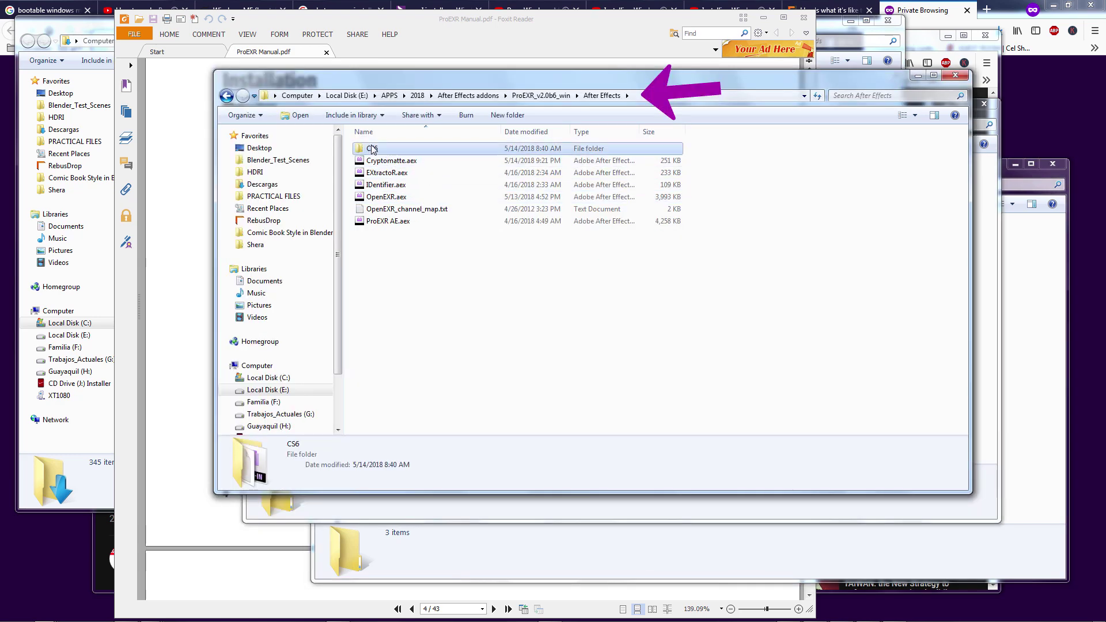
click(415, 162)
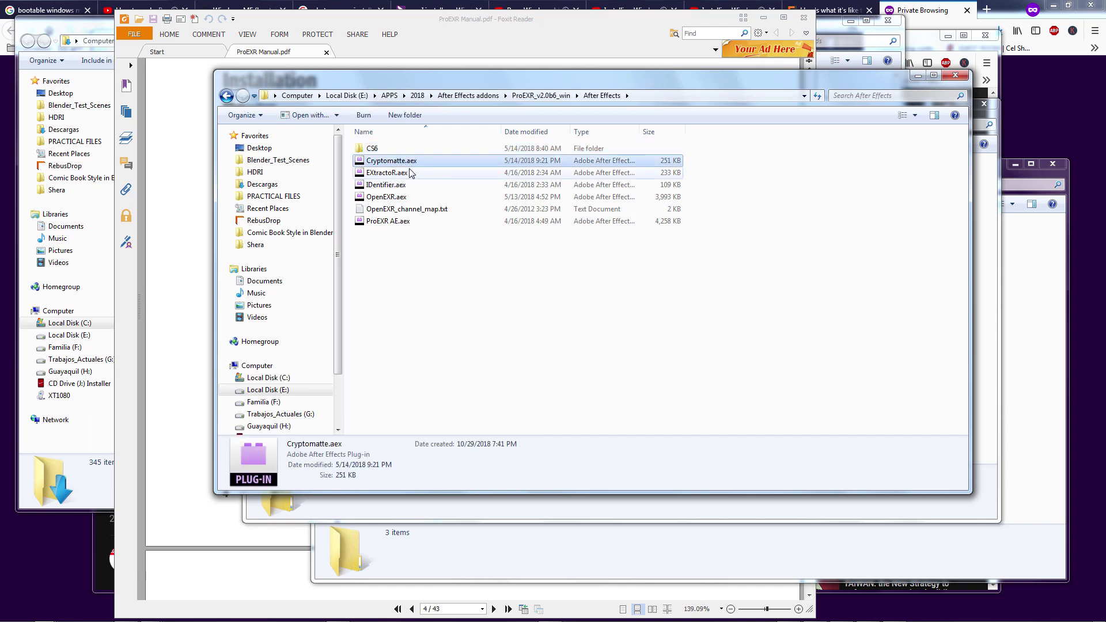
shift+click(408, 173)
shift+click(403, 185)
shift+click(398, 197)
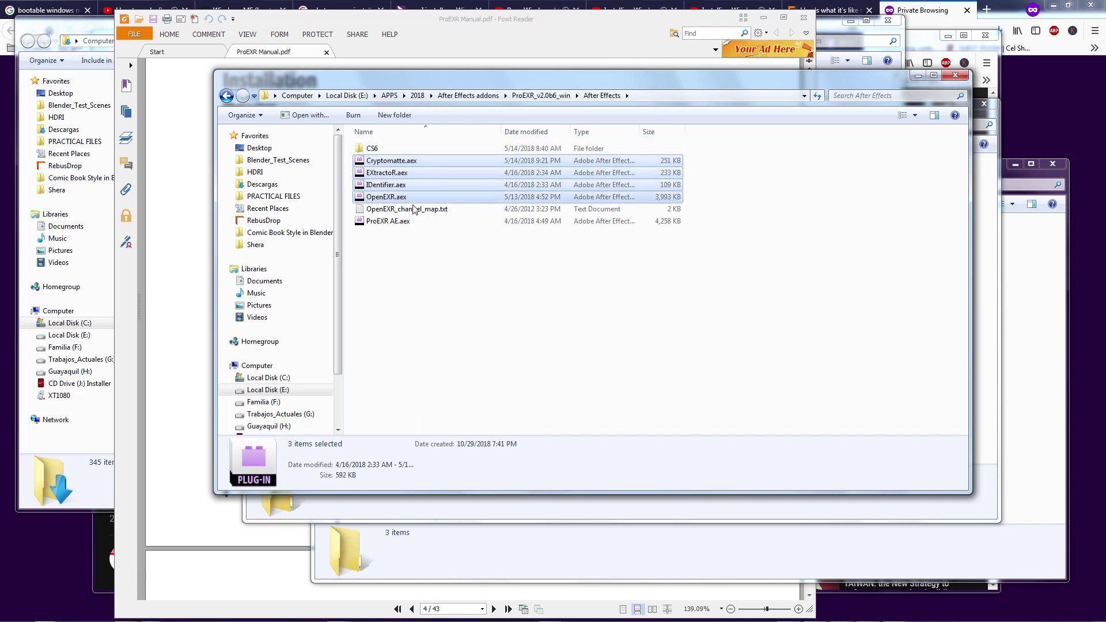
shift+click(403, 209)
shift+click(399, 222)
right_click(422, 213)
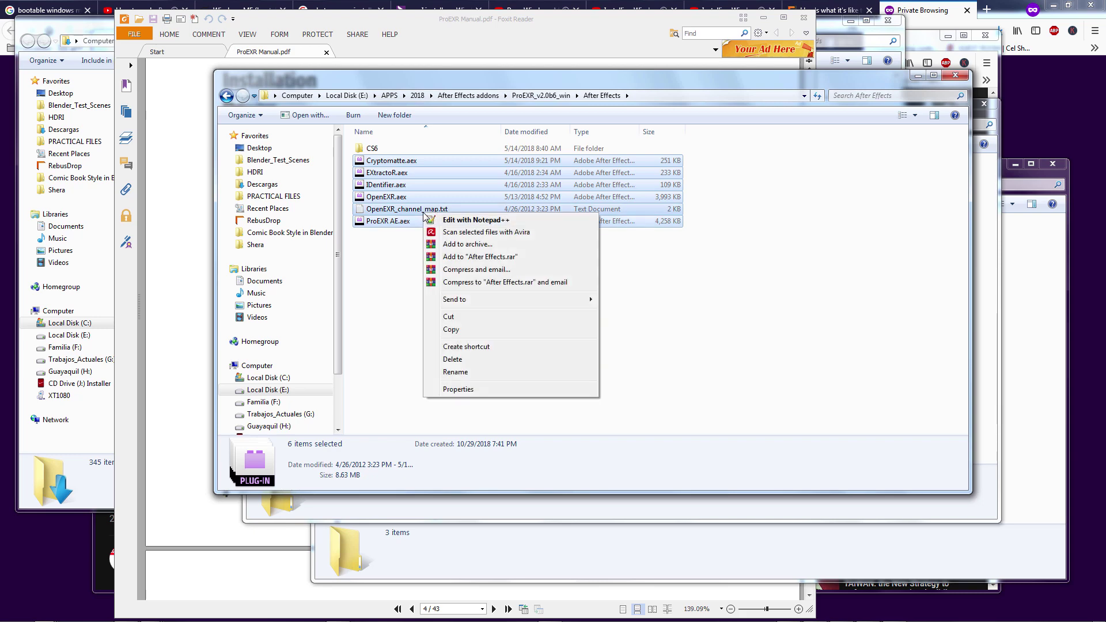
click(458, 331)
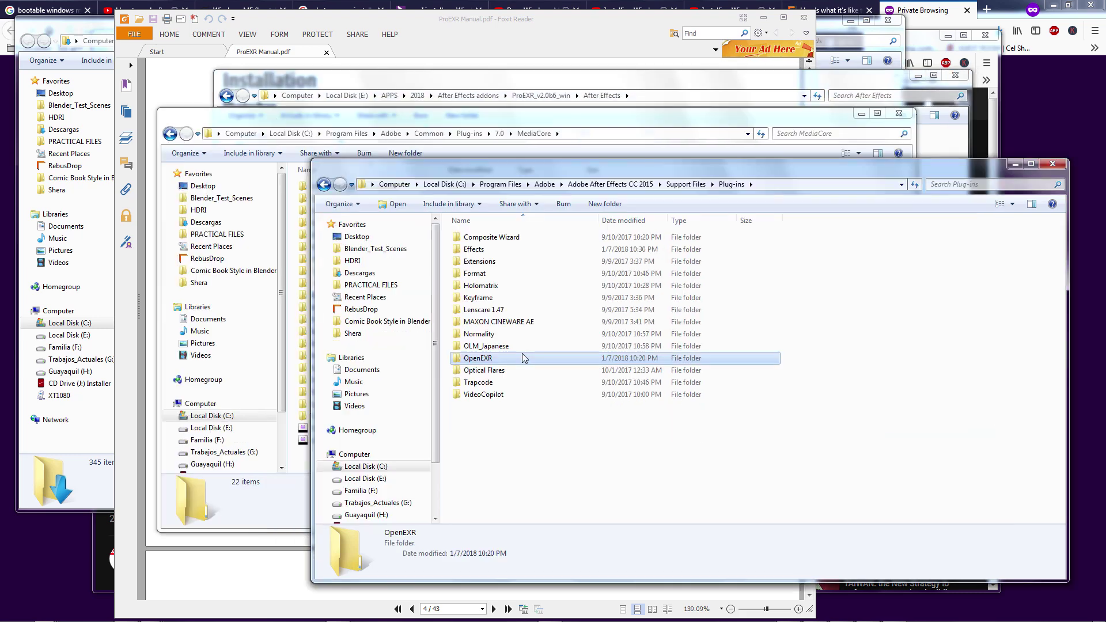
Step: In the After Effects CC 2015 Plug-ins\OpenEXR folder, prefix the names of the three existing files with "-"
key(F2)
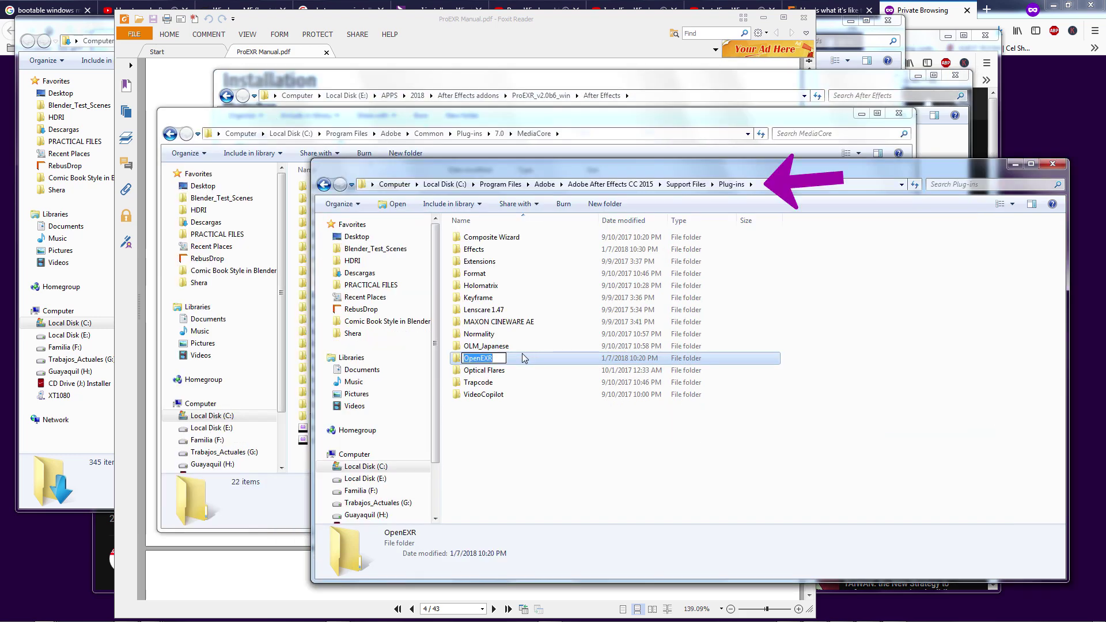
key(Escape)
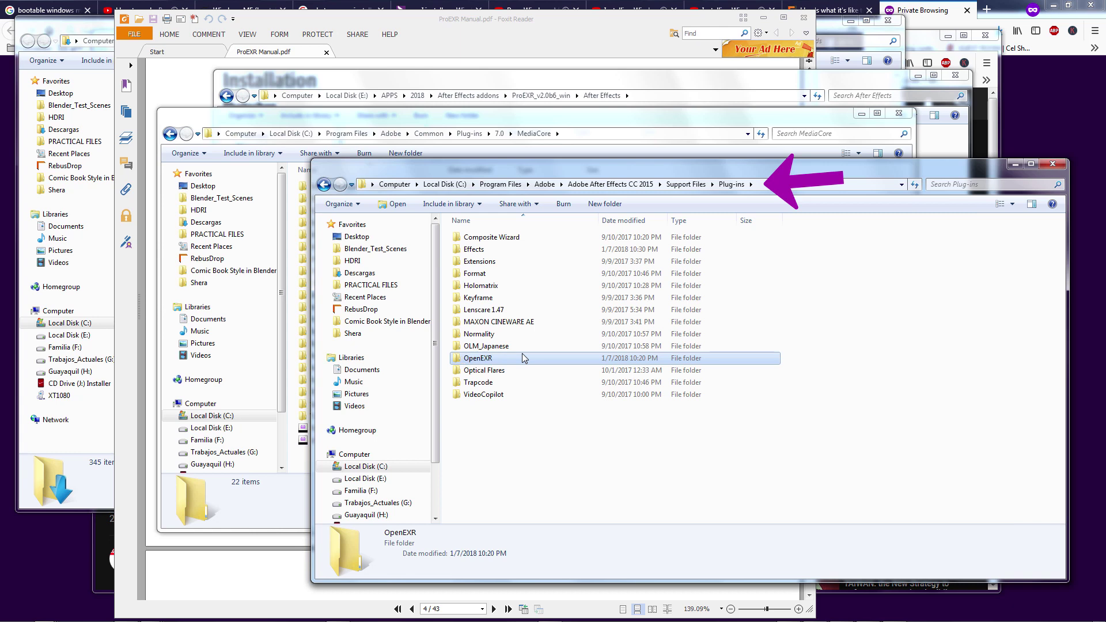
double_click(499, 363)
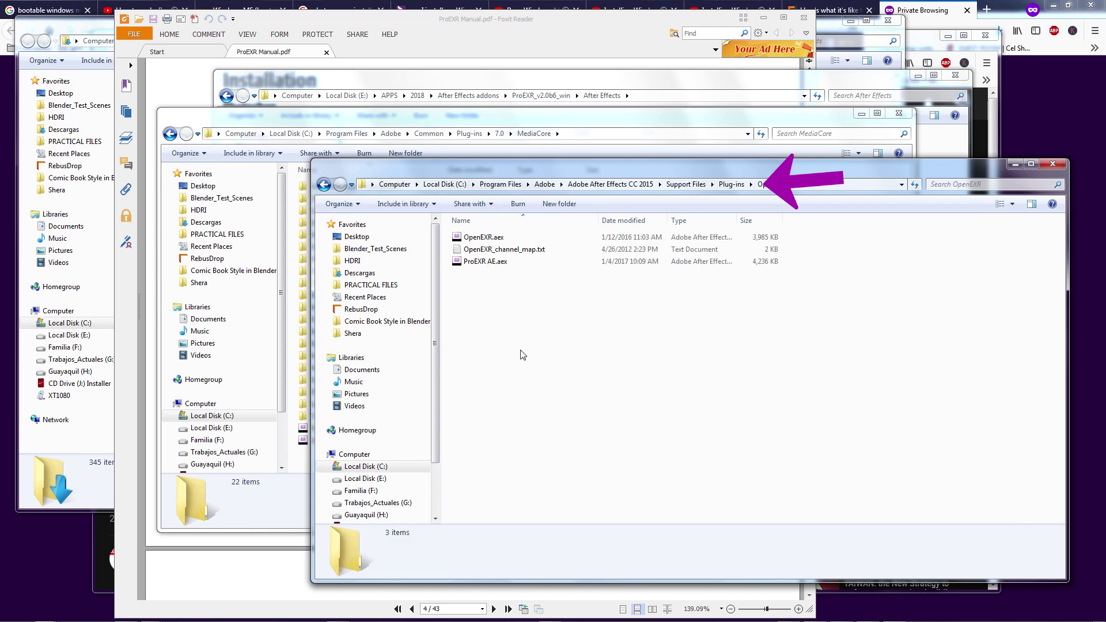
click(493, 238)
key(F2)
key(Home)
text(-)
key(Tab)
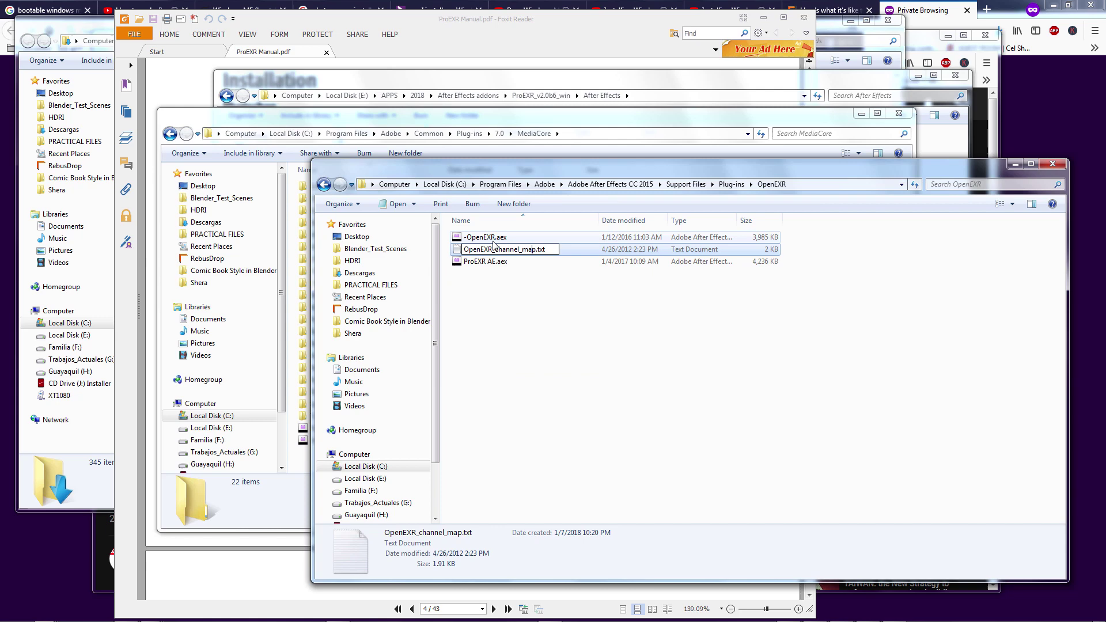
key(Home)
text(-)
key(Tab)
key(Home)
text(-)
click(595, 342)
Step: Paste the copied ProEXR files into the OpenEXR plug-in folder
right_click(595, 342)
click(622, 423)
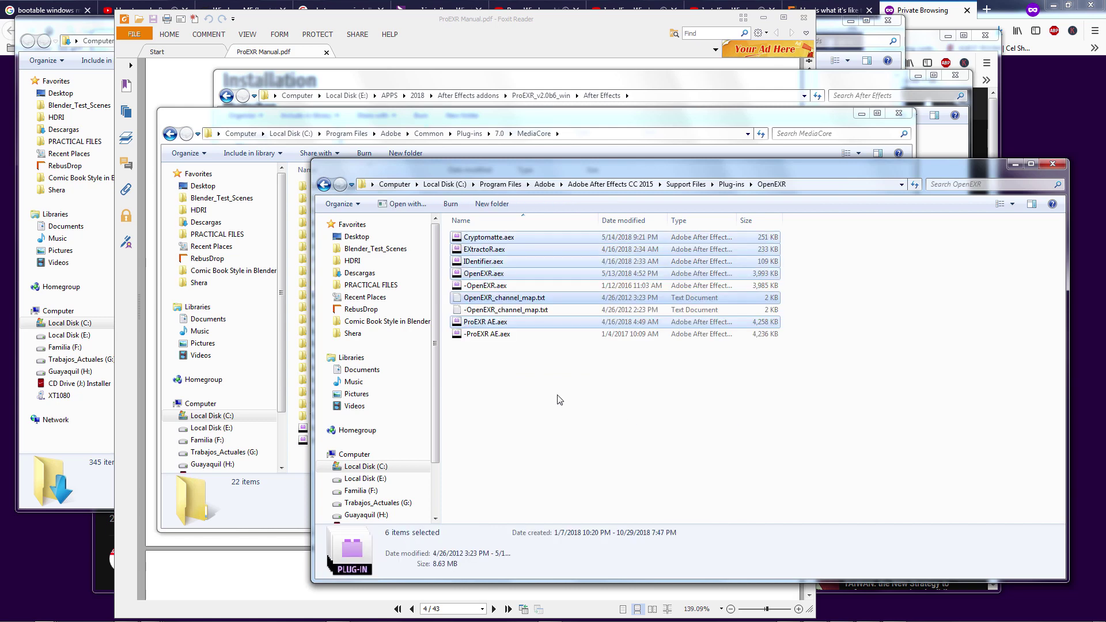
click(511, 406)
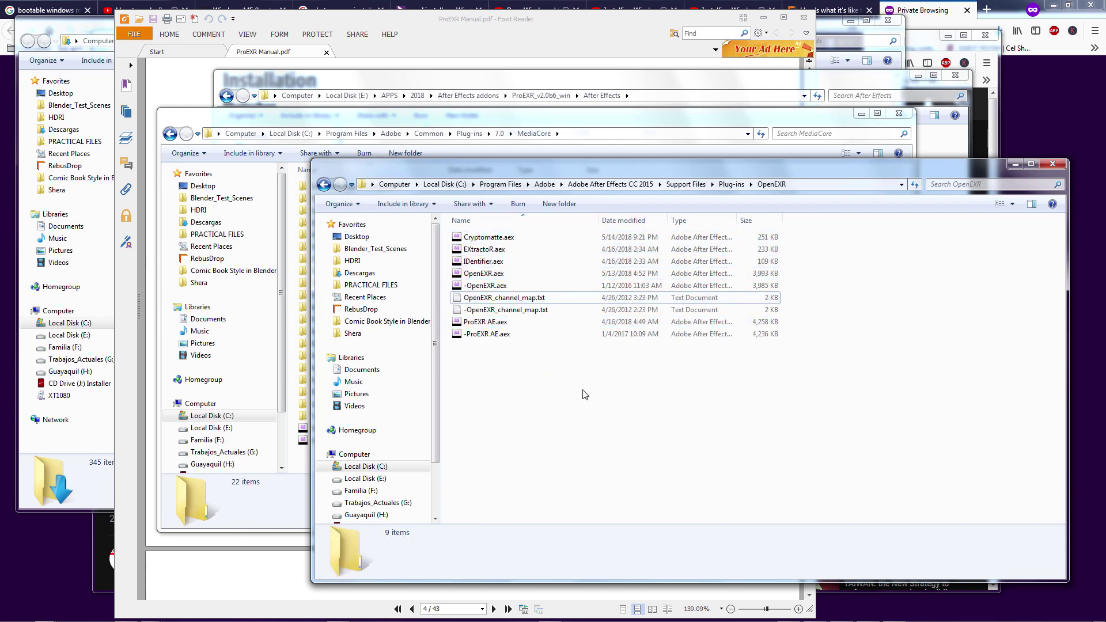
Step: Create a "-bkup" folder inside OpenEXR and move the three old files prefixed with "-" into it
key(ctrl+shift+n)
text(-bkup)
key(Return)
key(alt+Up)
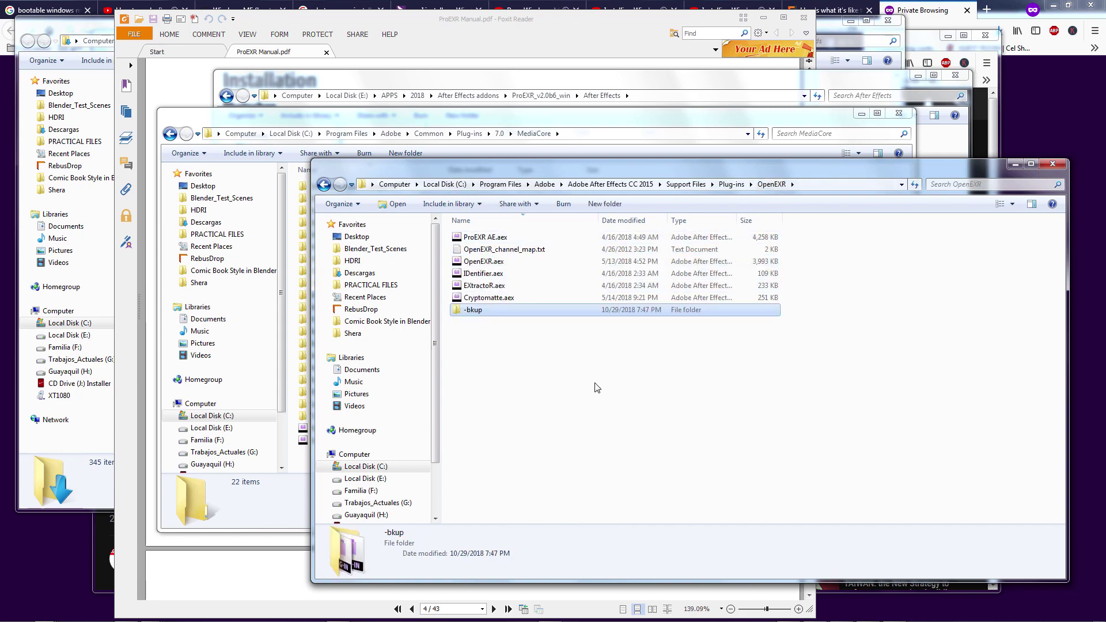
click(579, 398)
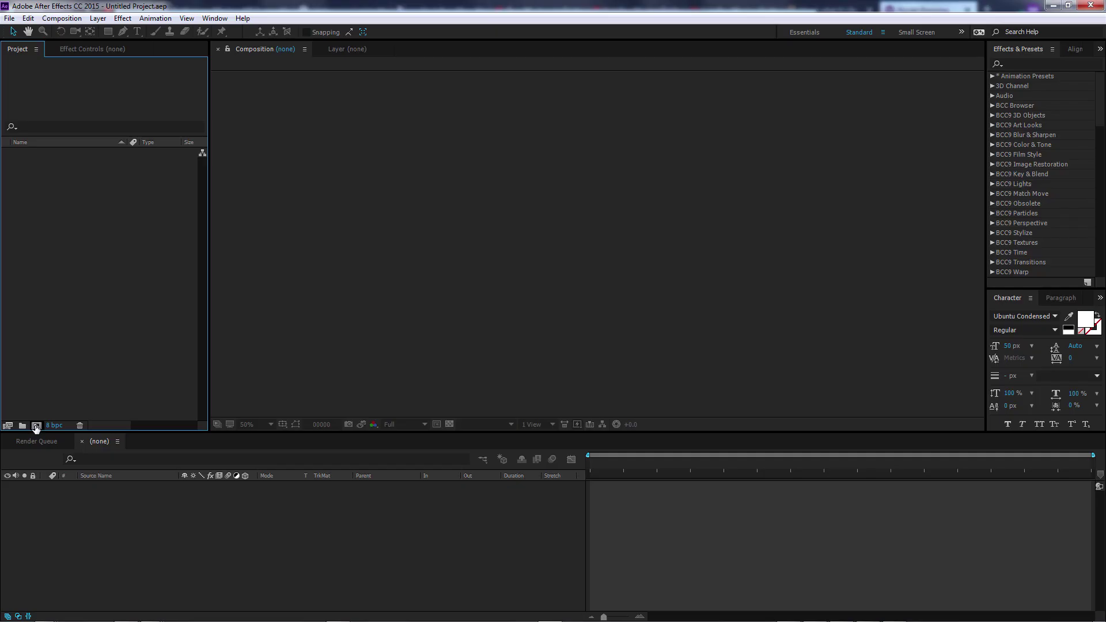
Step: In After Effects, create a composition with the default settings and add a solid layer to it
click(37, 425)
key(Return)
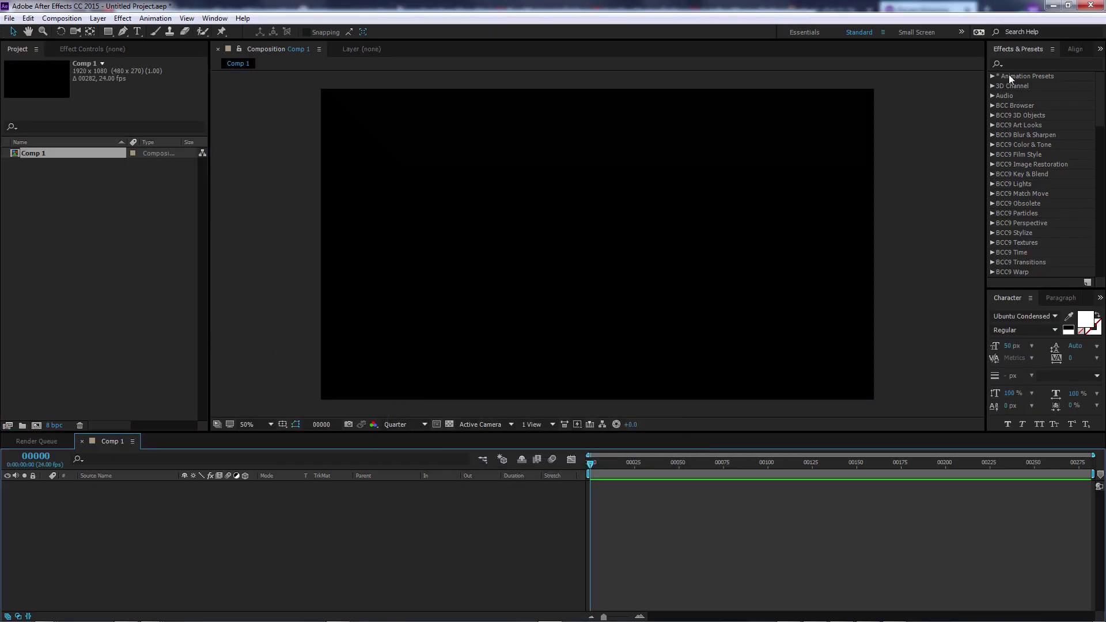
right_click(203, 513)
click(364, 480)
key(Return)
Step: Find the Cryptomatte effect by searching for "Cryptom" and apply it to the solid layer
click(1031, 62)
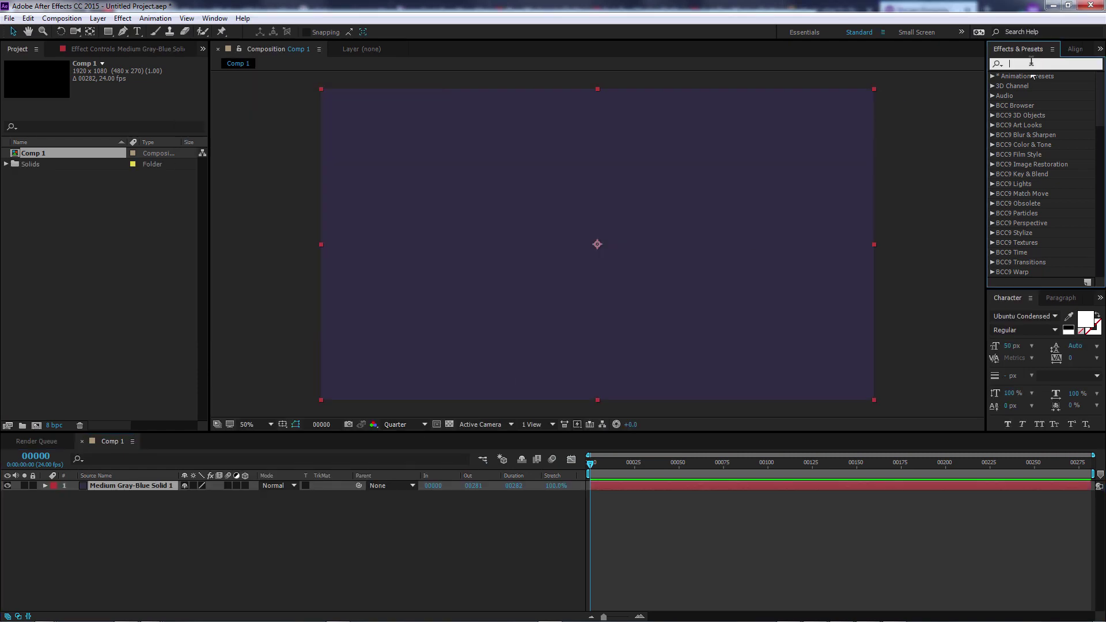
text(Cryptom)
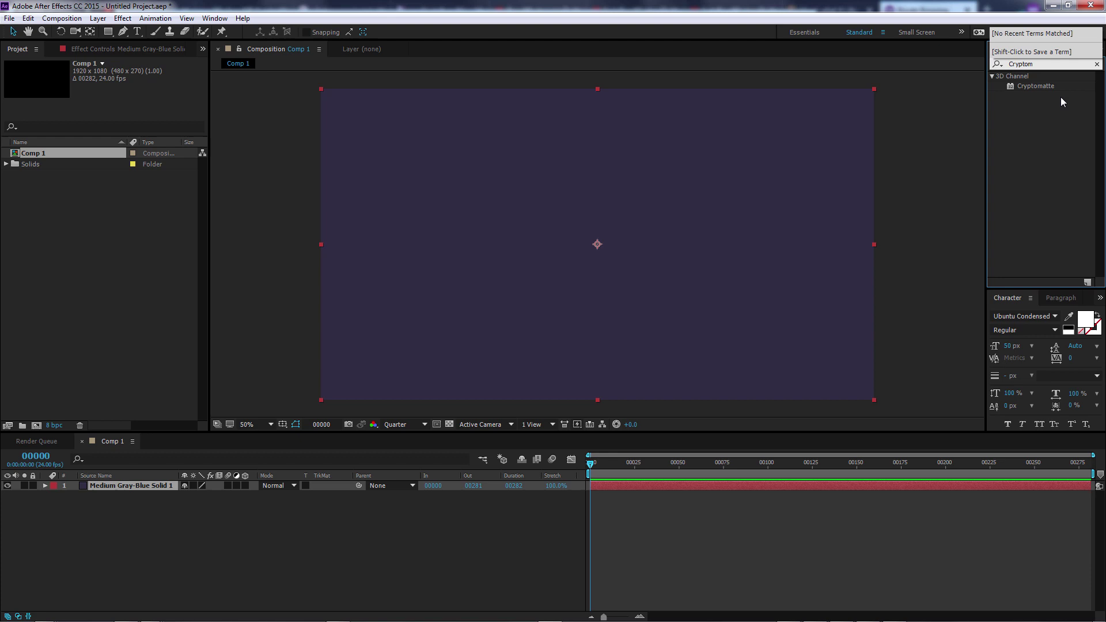
click(1042, 87)
drag(1043, 87, 623, 175)
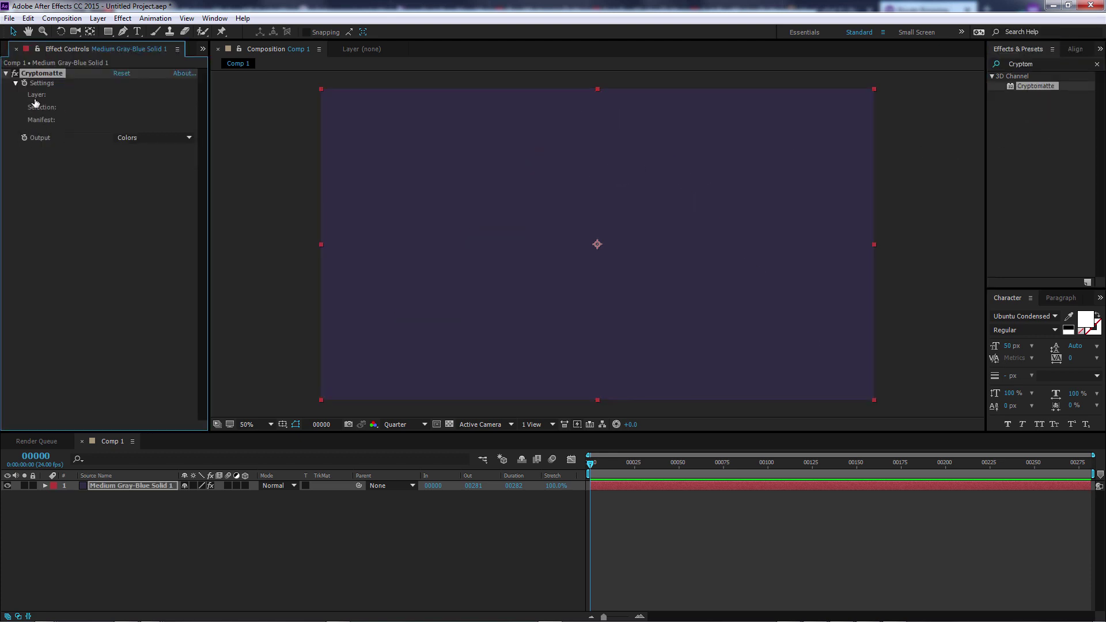
Step: Examine the Cryptomatte effect's settings and its Output options on the solid layer
drag(209, 106, 222, 106)
click(122, 486)
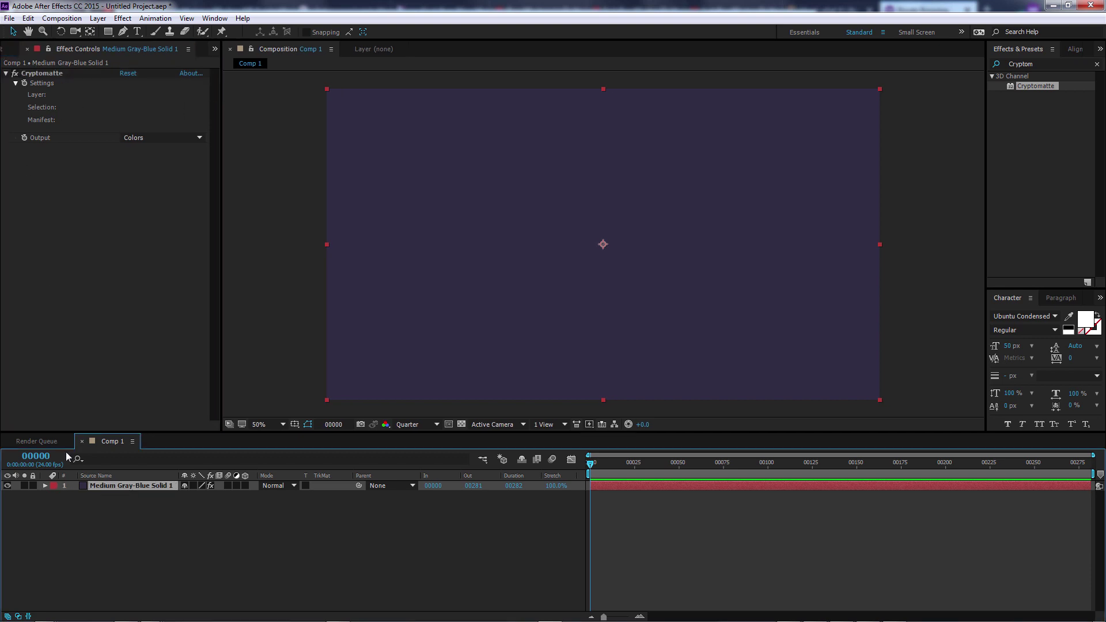
click(16, 83)
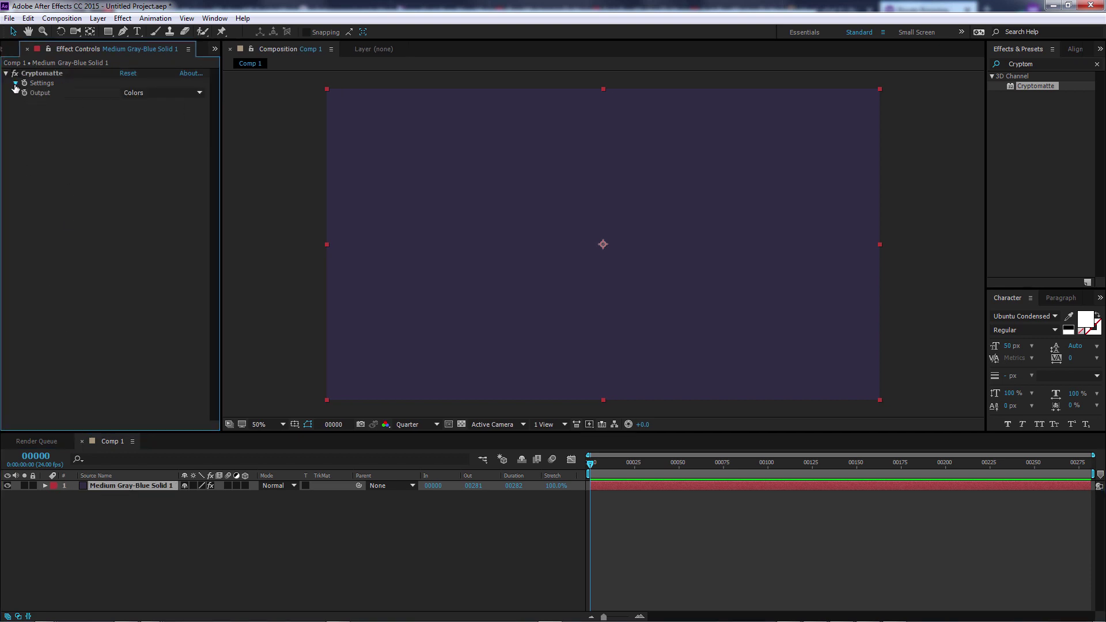
click(15, 84)
click(147, 137)
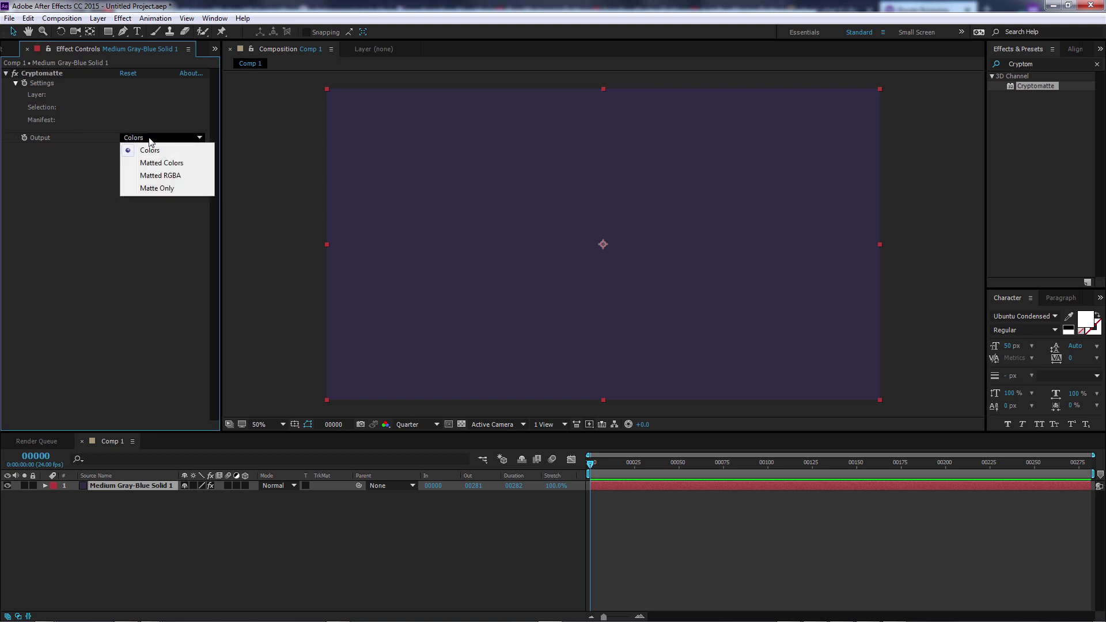
click(40, 159)
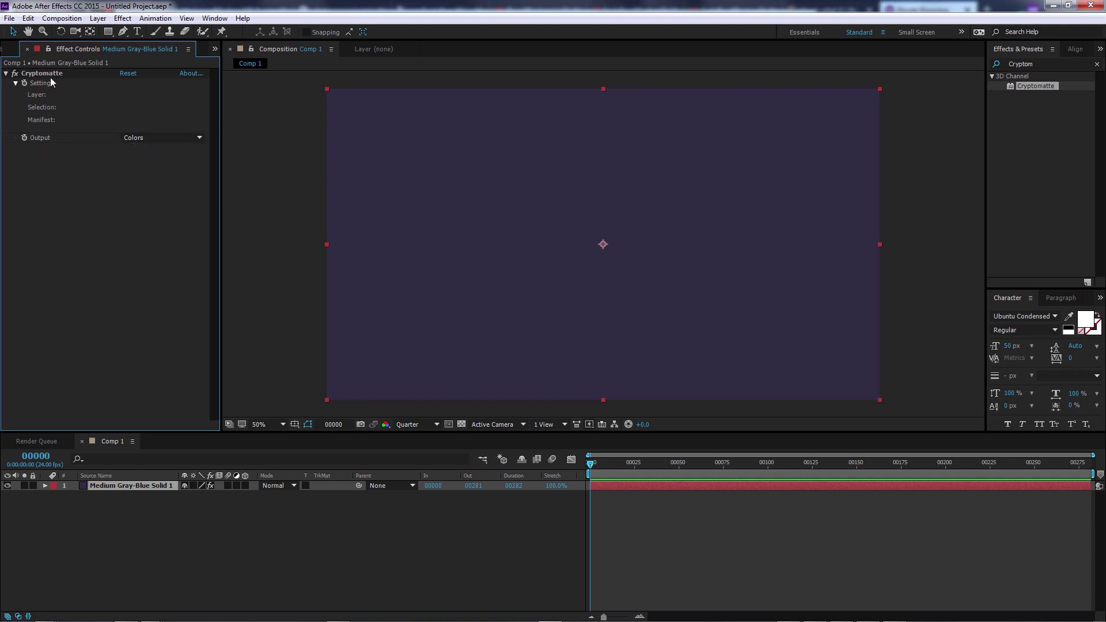